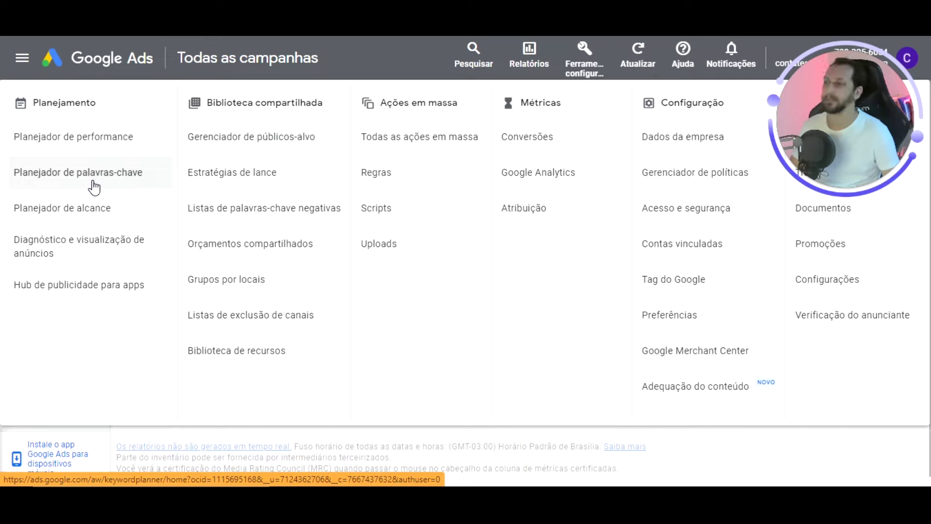
Open the Keyword Planner, dismiss its update notice and start discovering new keywords
left_click(93, 185)
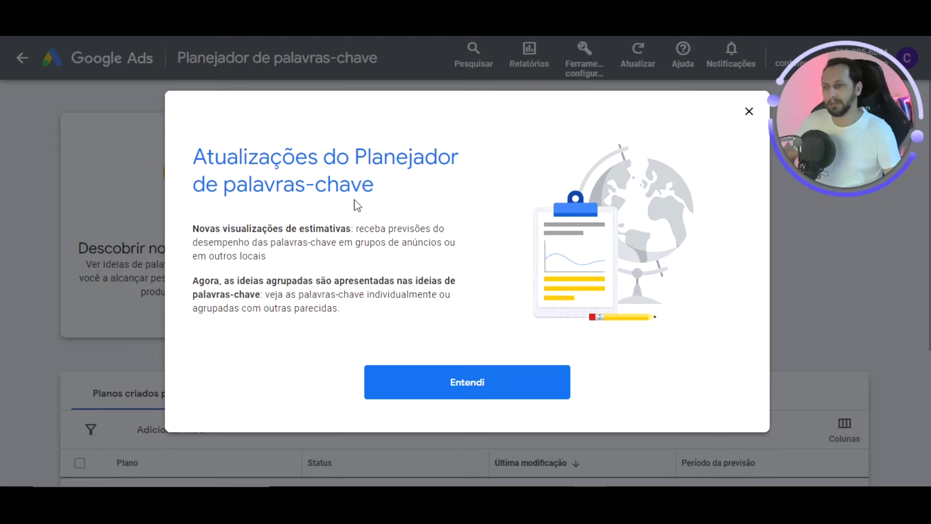
left_click(454, 388)
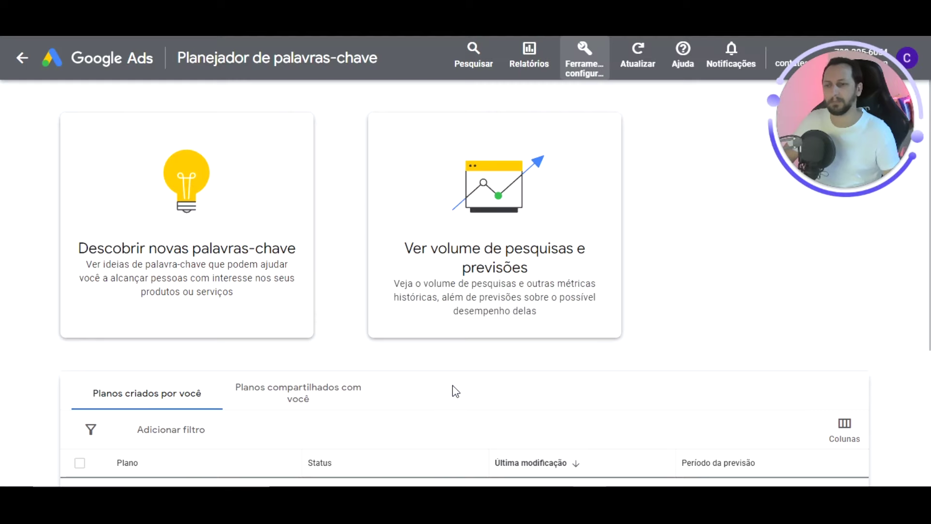
left_click(189, 200)
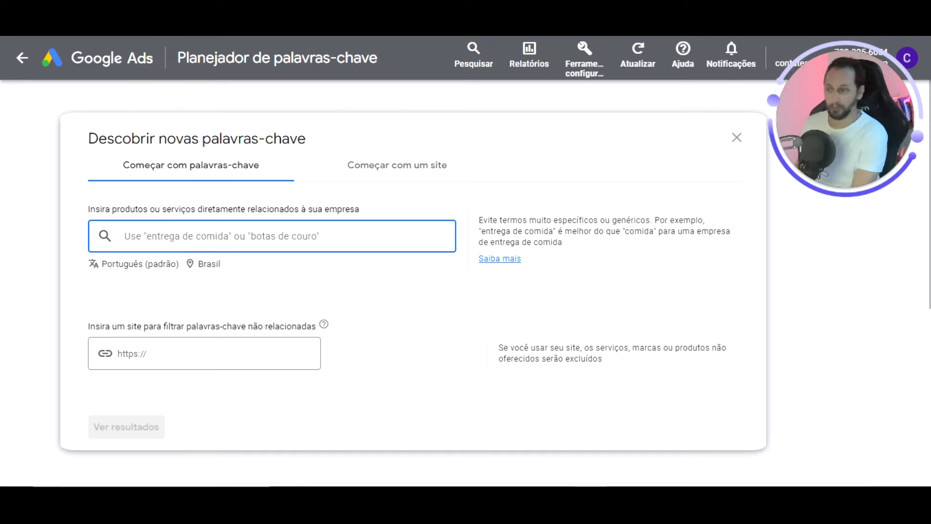
Get keyword ideas for "emagrecer de vez rodrigo polesso" in Portuguese for Brazil
type("emag")
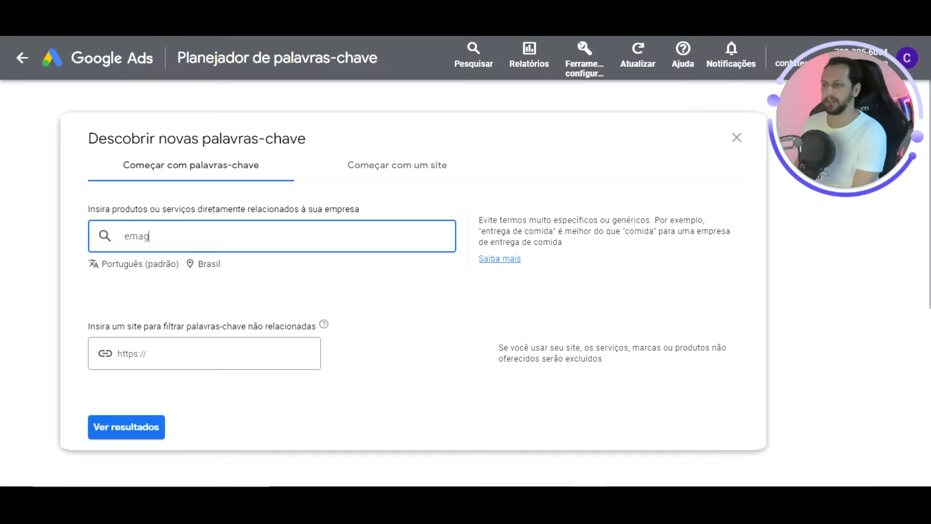
type("recer")
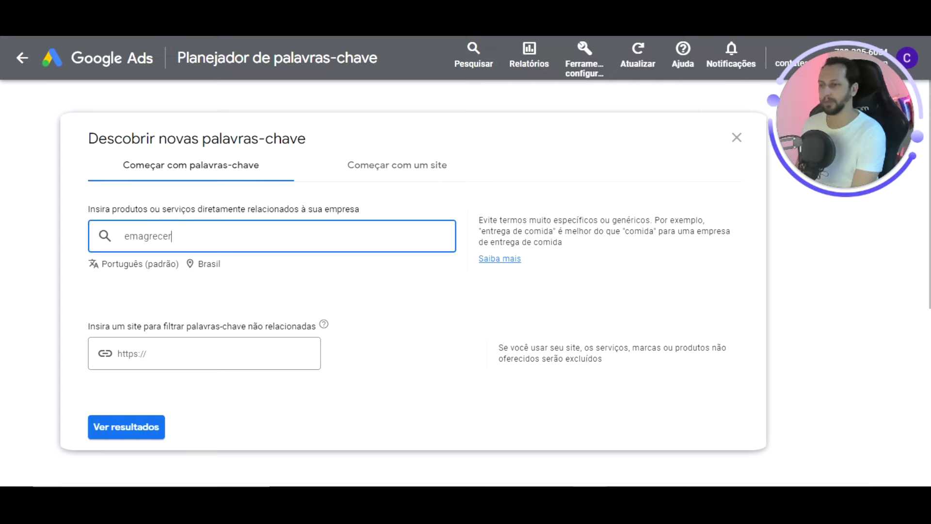
type(" de vez")
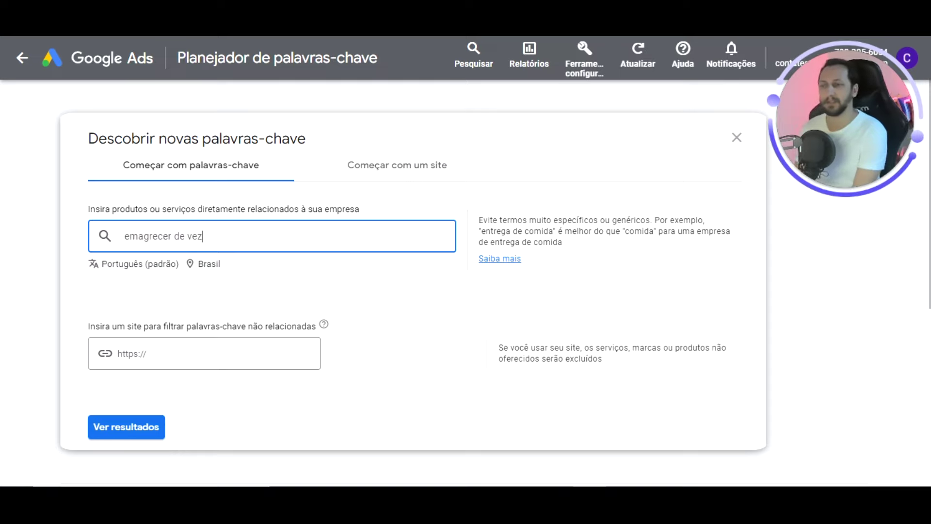
type("rodrig")
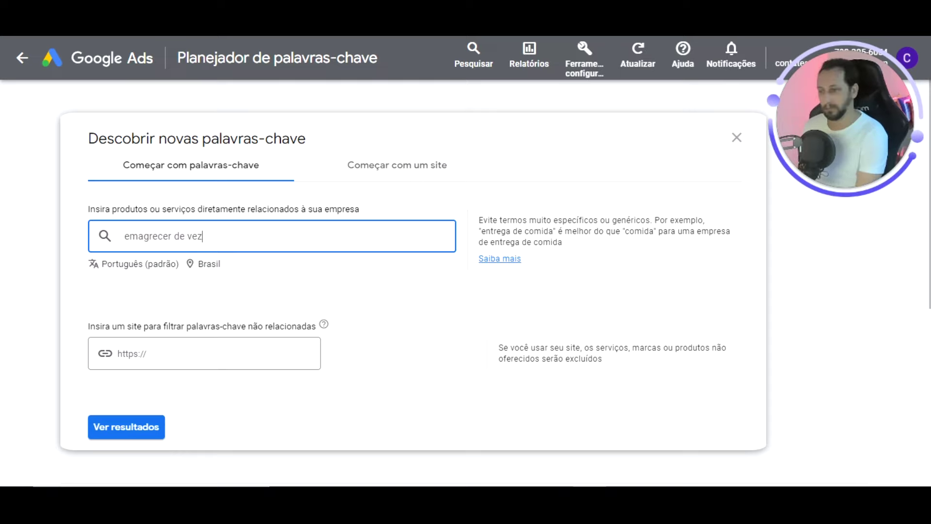
type("o polesso")
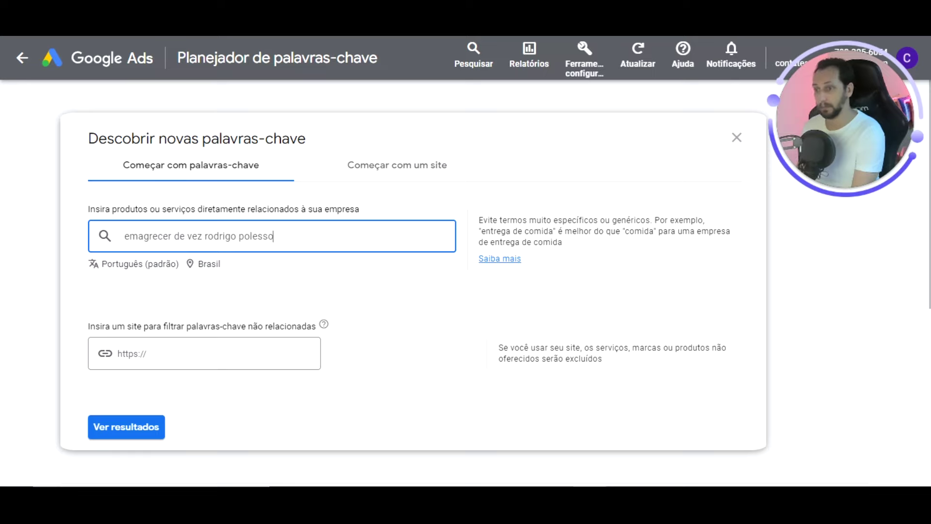
key("Return")
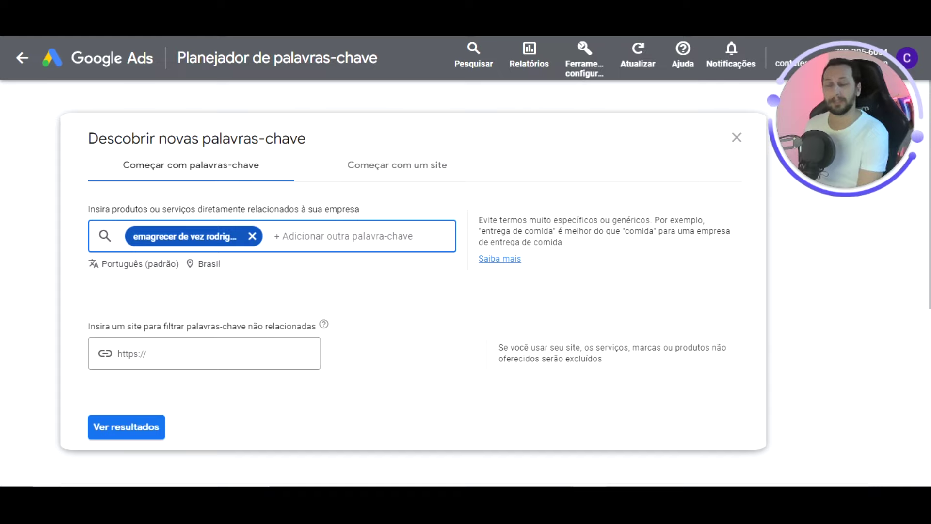
key("Return")
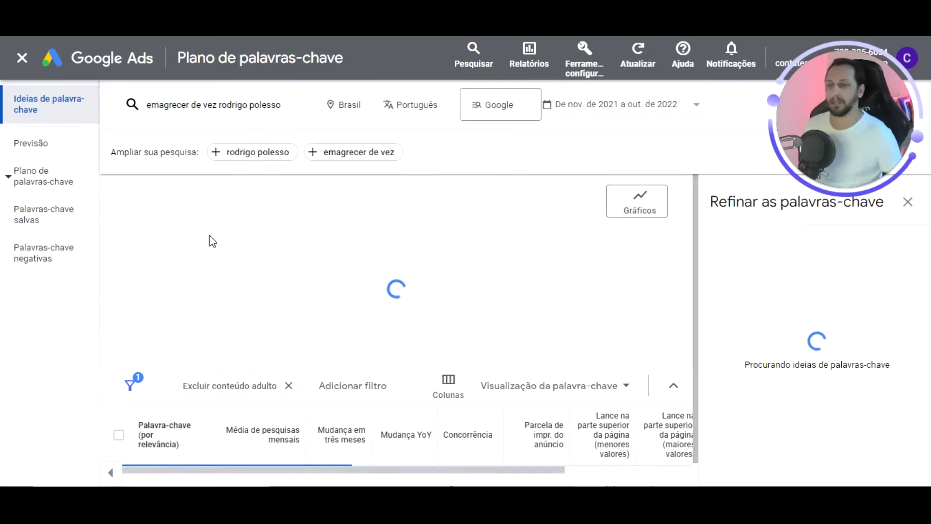
Close the keyword refinement pane and widen the keyword column so the full keyword ideas can be read
left_click(907, 201)
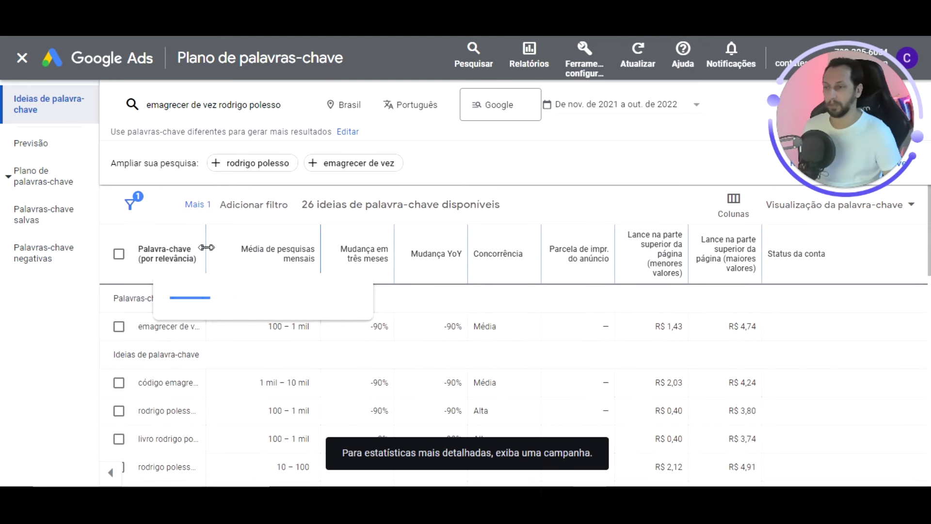
left_click_drag(206, 247, 306, 244)
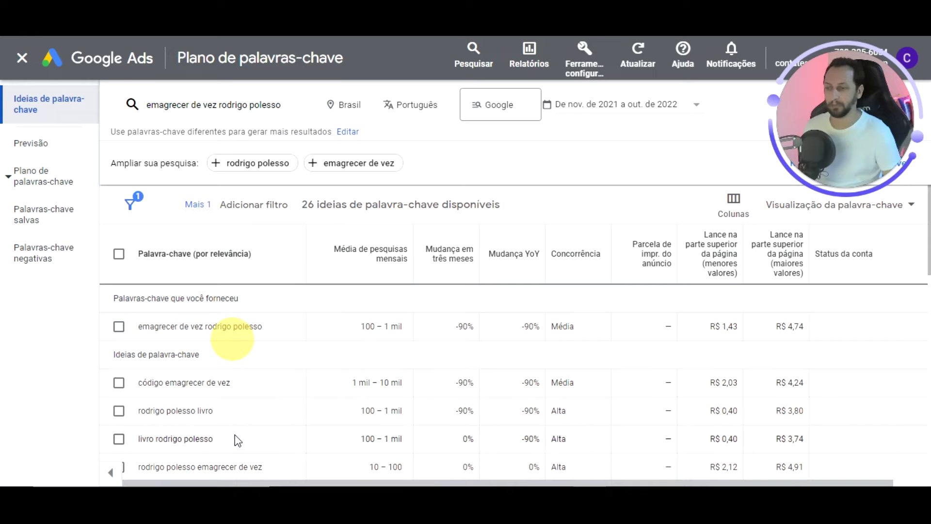
scroll(234, 439, "down", 2)
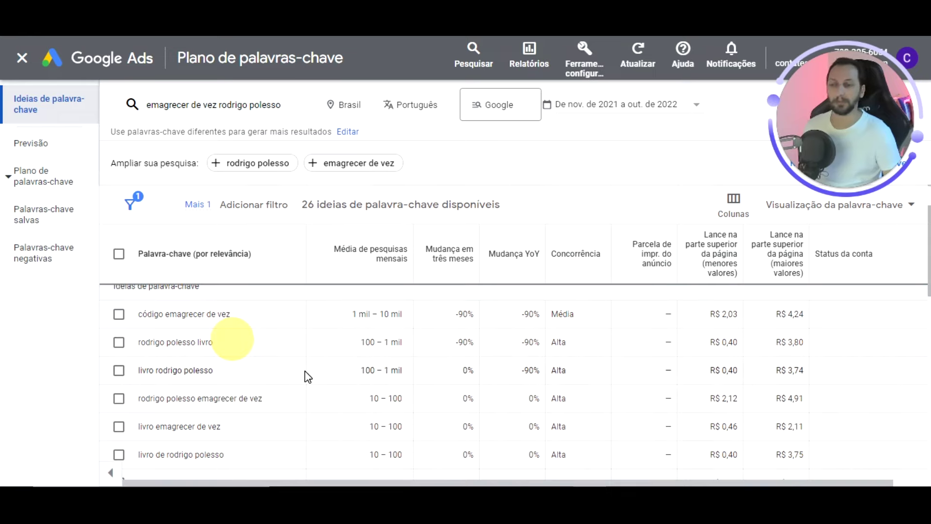
scroll(307, 376, "up", 2)
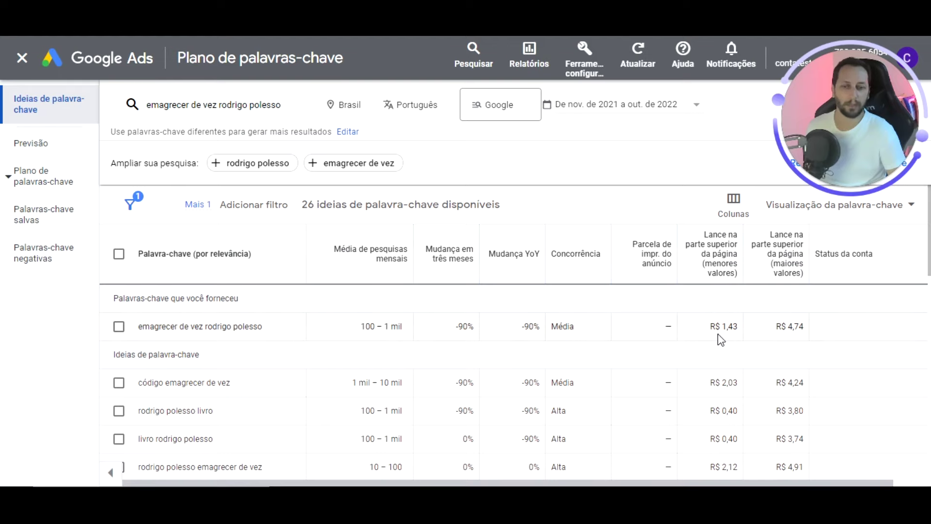
Switch to Google Search and search for "emagrecer de vez rodrigo polesso"
mouse_move(778, 253)
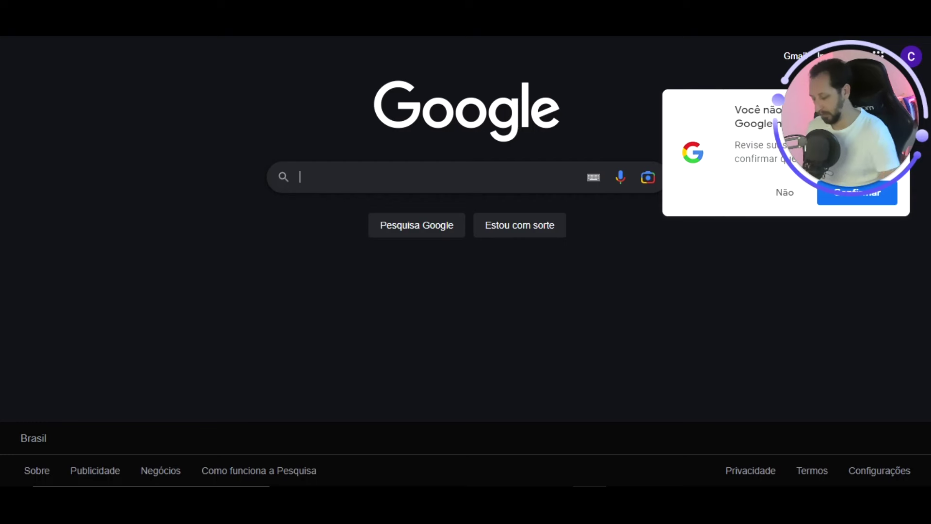
type("em")
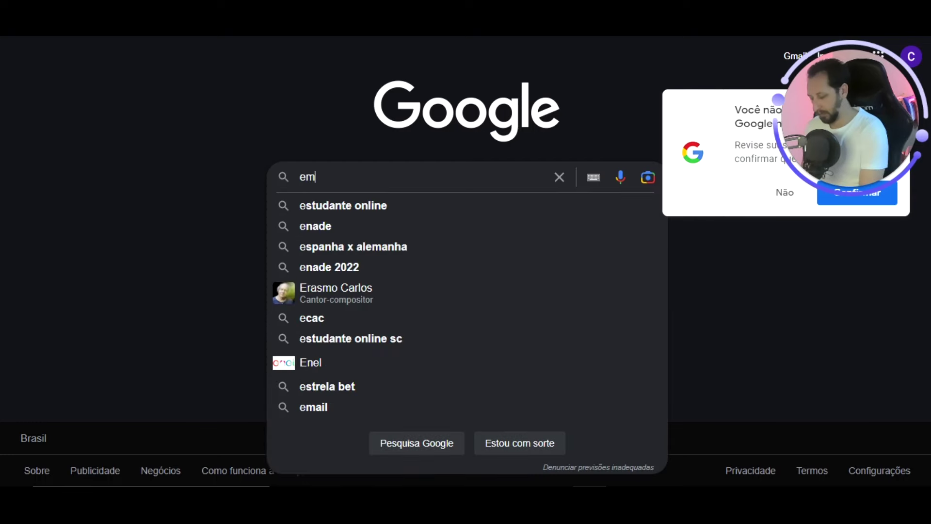
type("agrecer de v")
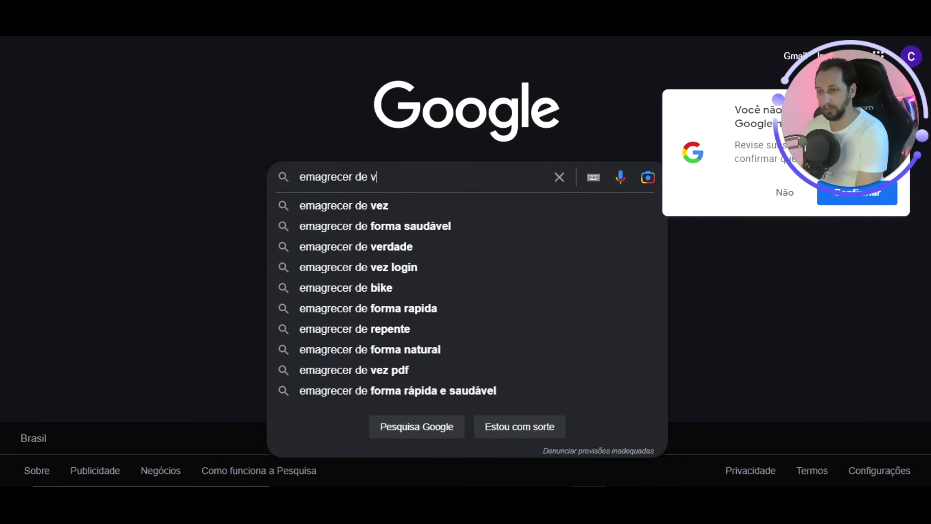
type("ez ro")
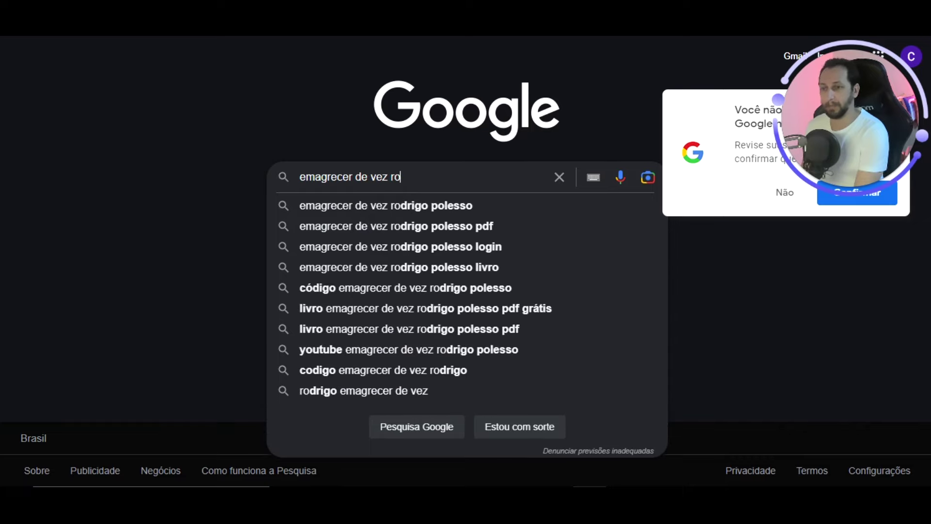
type("drigo polesso")
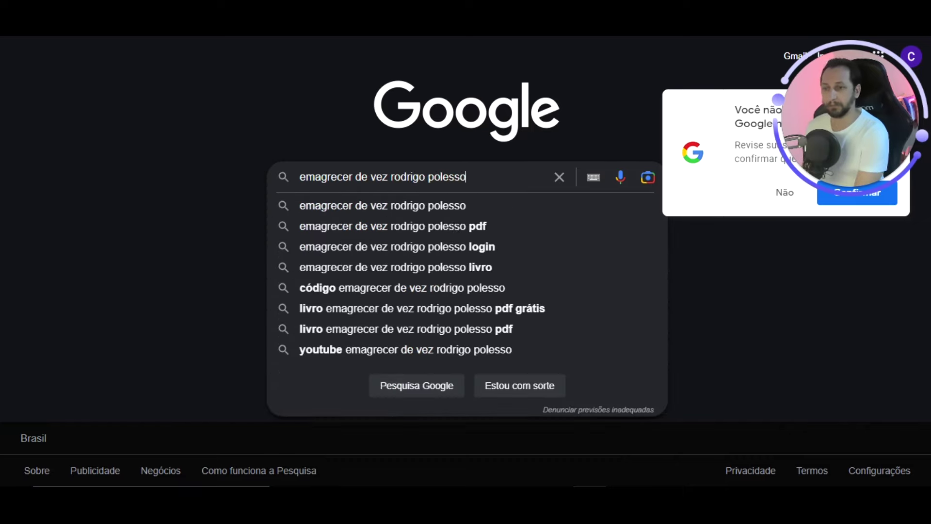
key("Return")
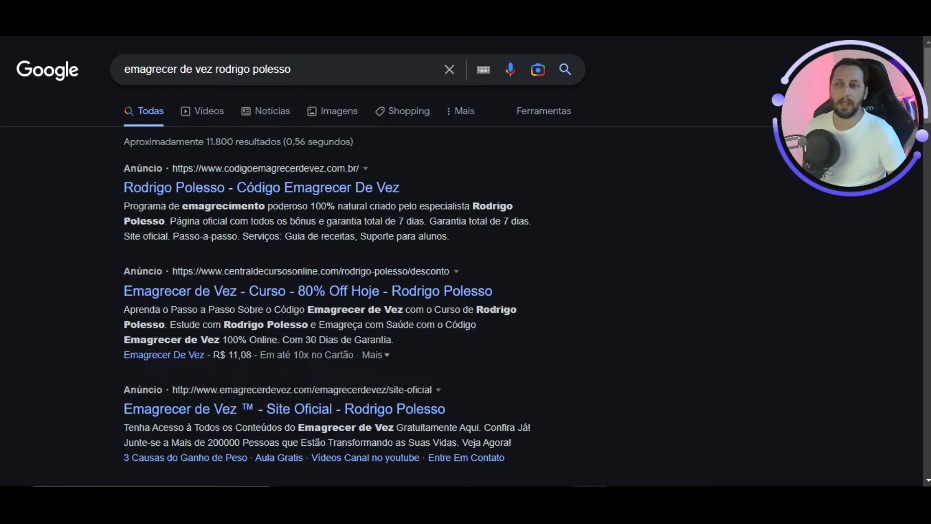
Examine the paid ads throughout the Google results page, comparing the searched phrase with the one in the keyword plan
left_click_drag(316, 68, 121, 71)
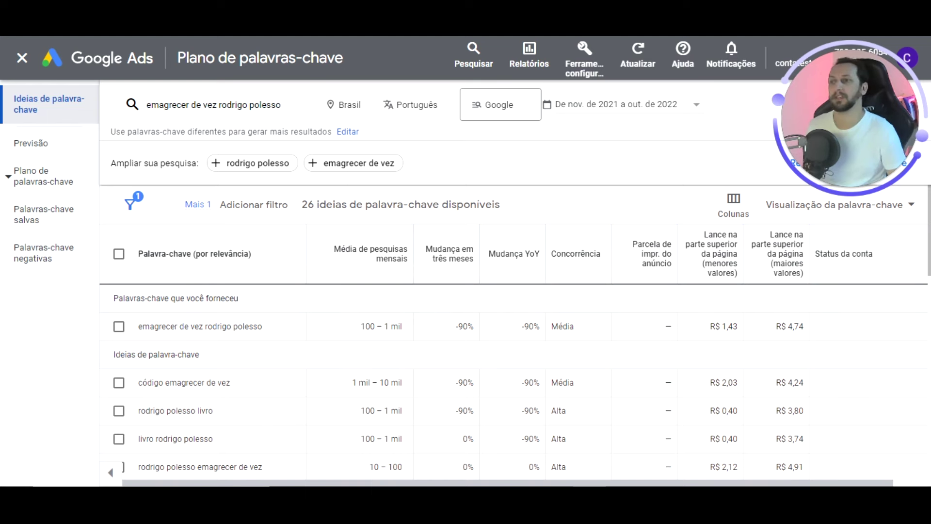
key("ctrl+Tab")
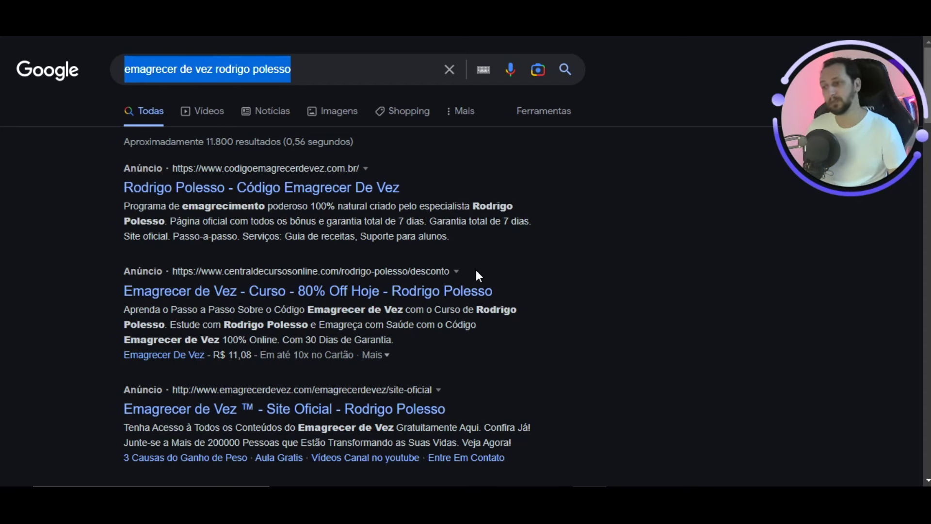
scroll(518, 412, "down", 1)
scroll(517, 413, "down", 15)
scroll(459, 230, "down", 12)
scroll(458, 228, "down", 8)
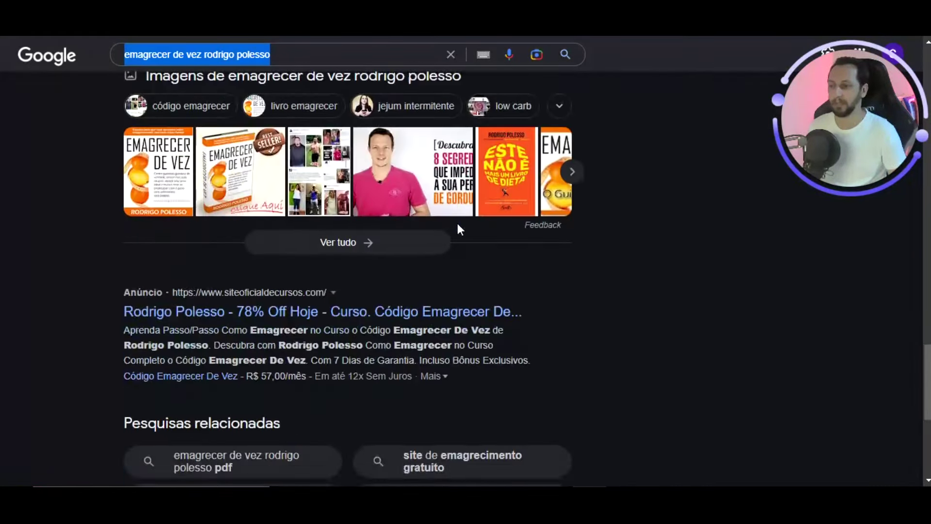
scroll(458, 228, "down", 5)
scroll(458, 228, "up", 3)
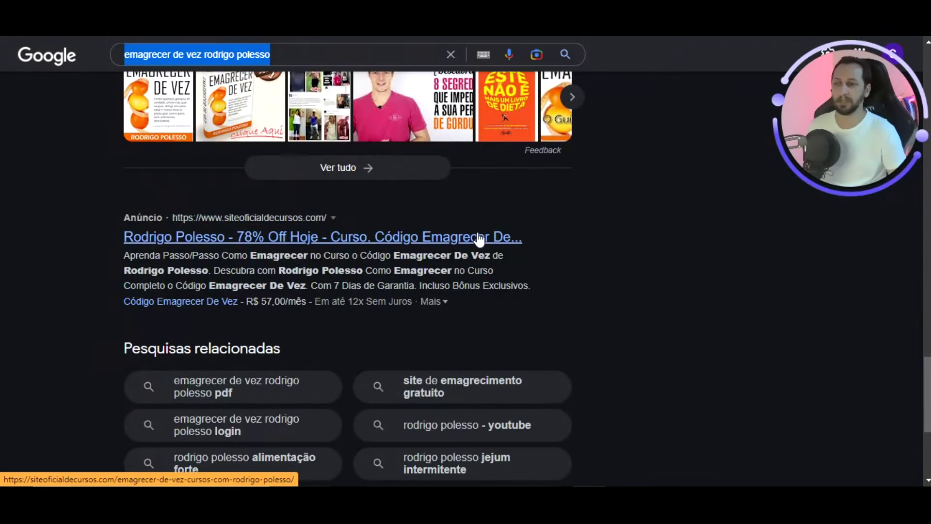
scroll(479, 239, "up", 20)
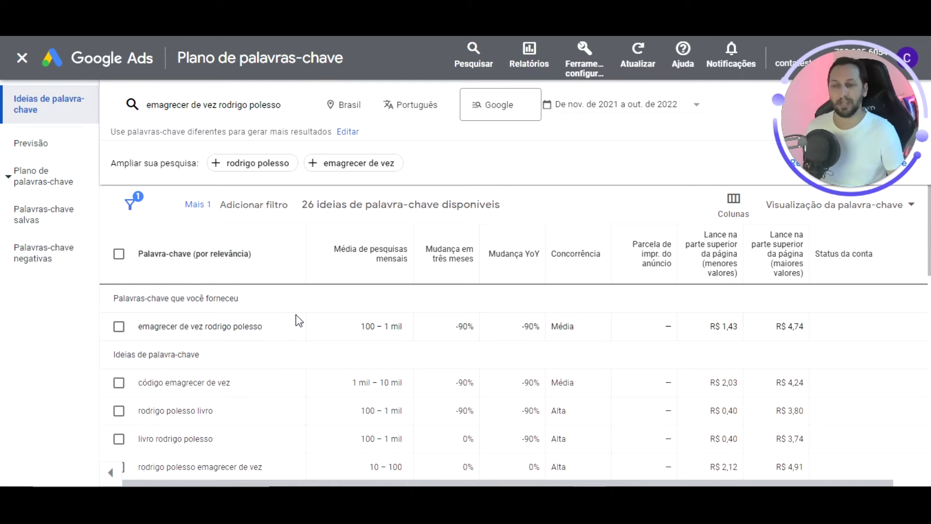
Switch back to Google Ads and review the full list of keyword ideas with their search volumes, competition and bids
scroll(333, 243, "down", 2)
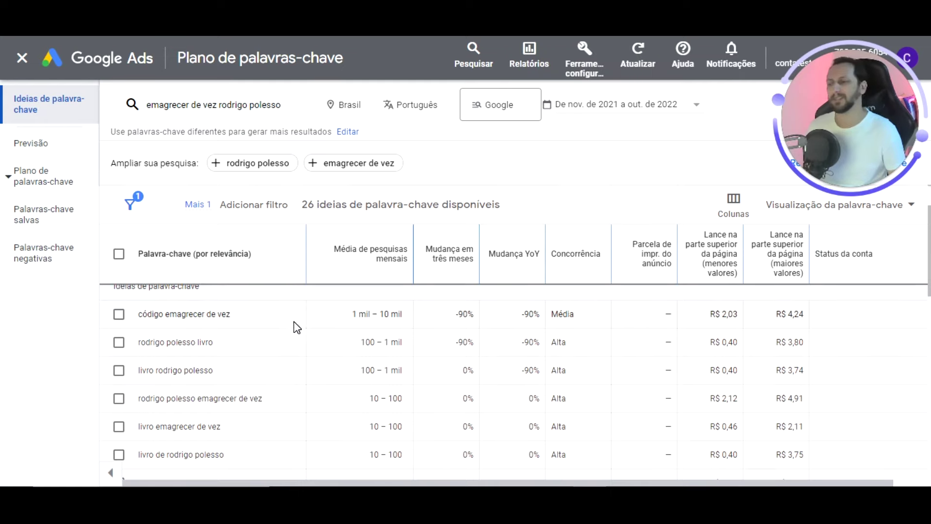
scroll(307, 328, "down", 3)
scroll(309, 328, "down", 5)
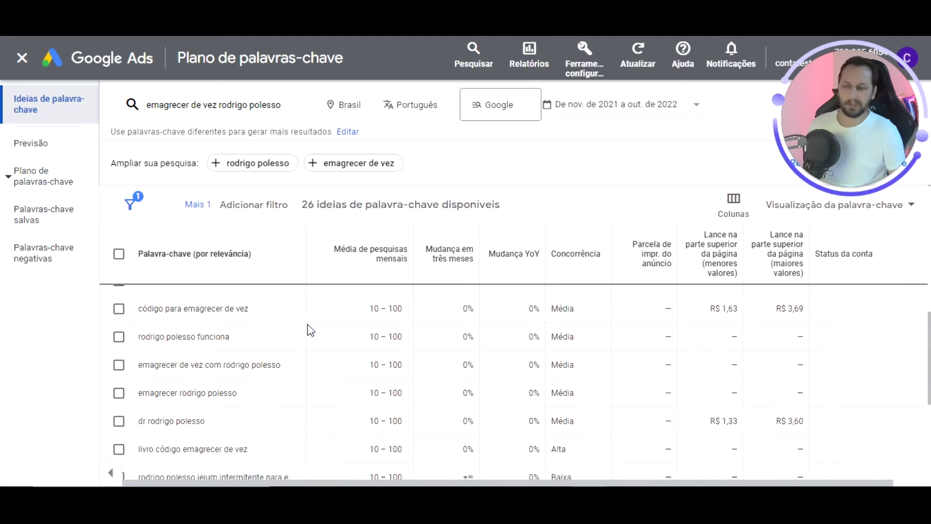
scroll(310, 329, "down", 4)
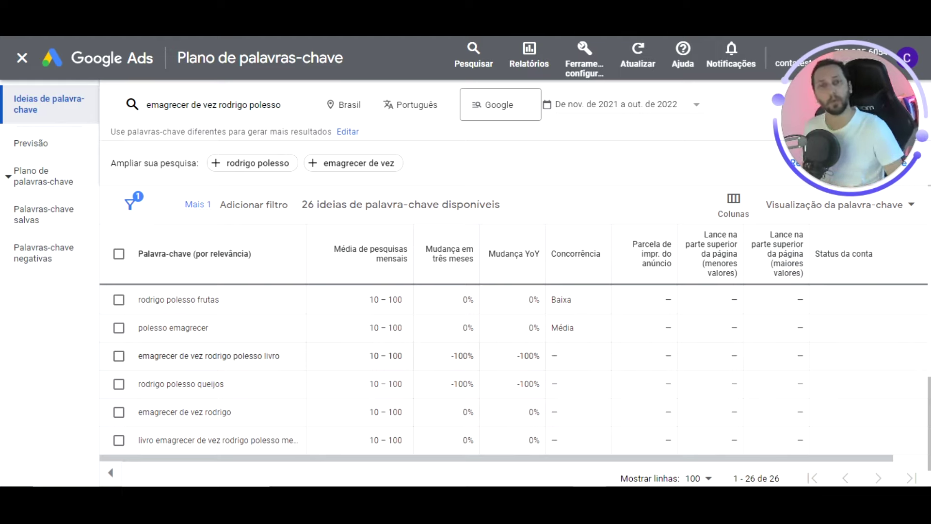
Replace the searched keyword with "sibutramina", get its keyword ideas and review the search volumes and bids
left_click(250, 116)
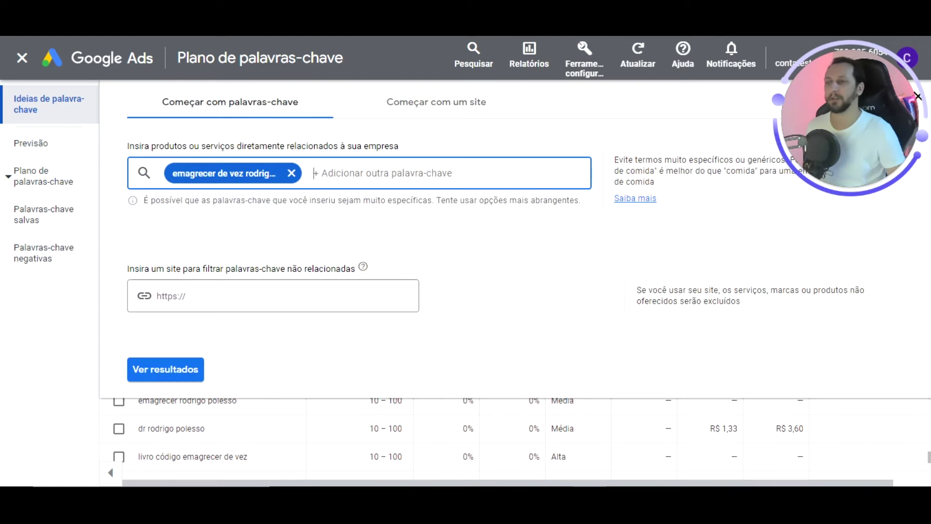
left_click(292, 173)
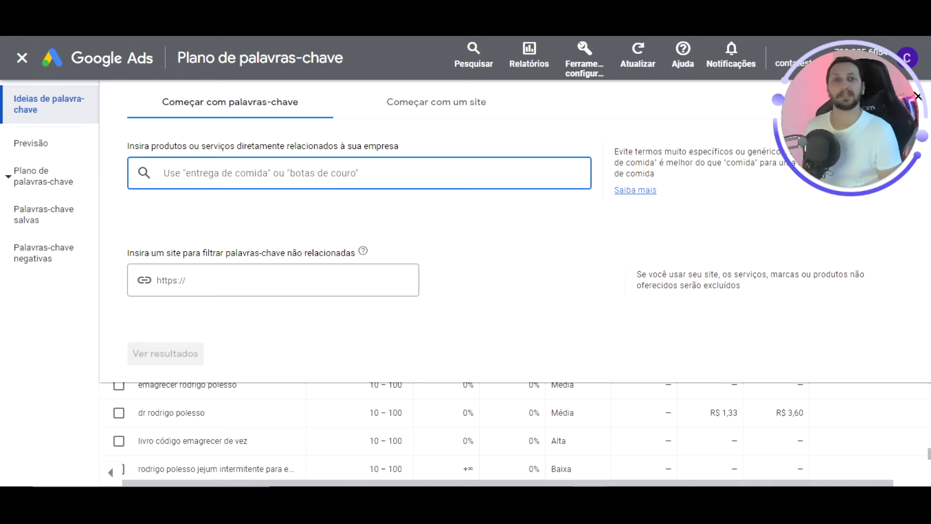
type("s")
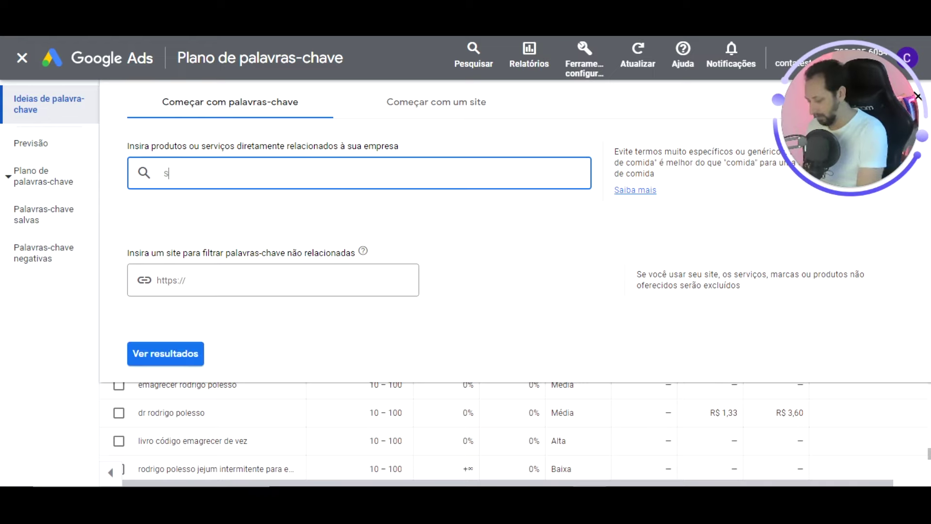
type("ibutramina")
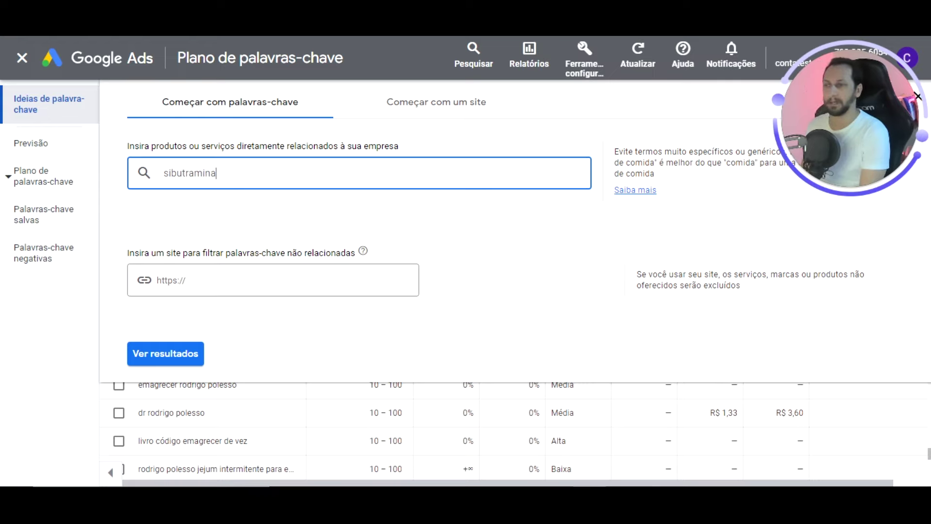
key("Return")
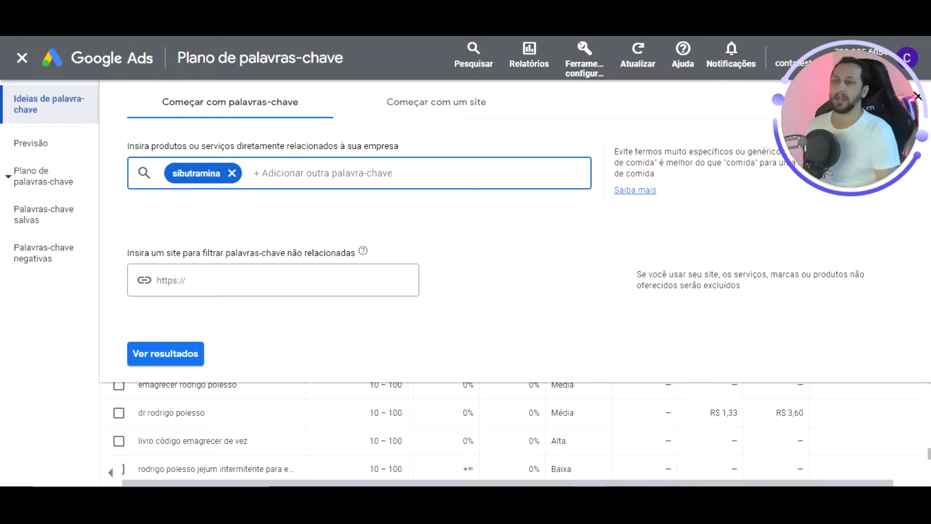
scroll(317, 183, "down", 5)
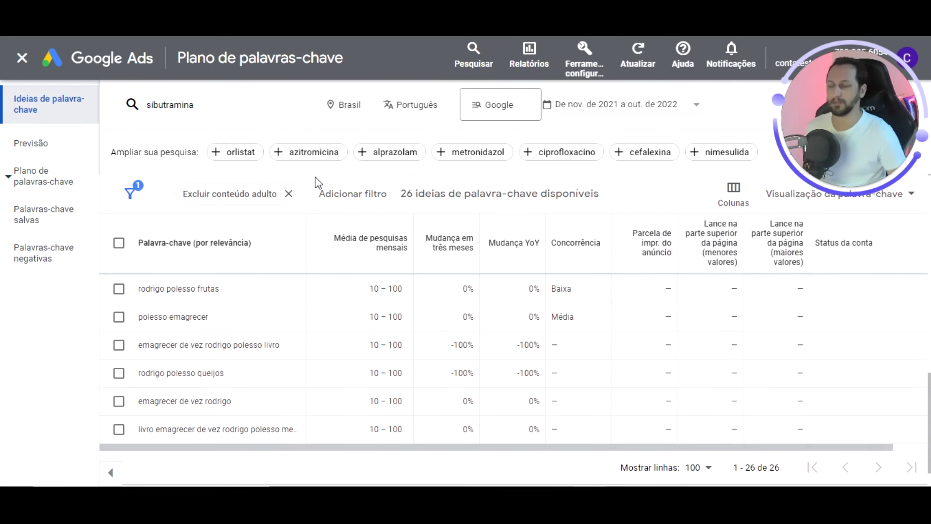
scroll(352, 394, "down", 5)
scroll(352, 394, "up", 5)
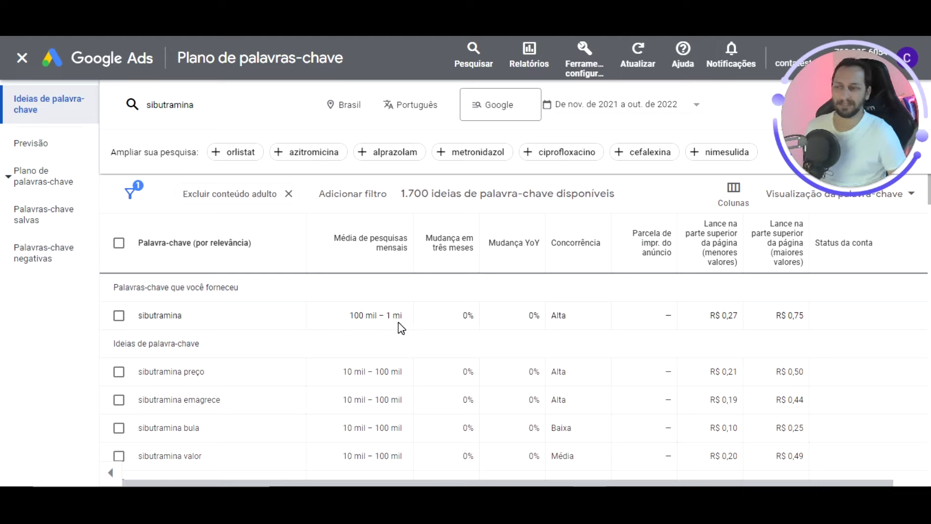
Change the searched keyword to "sibutramin", get its keyword ideas and review their search volumes, competition and bids
double_click(146, 316)
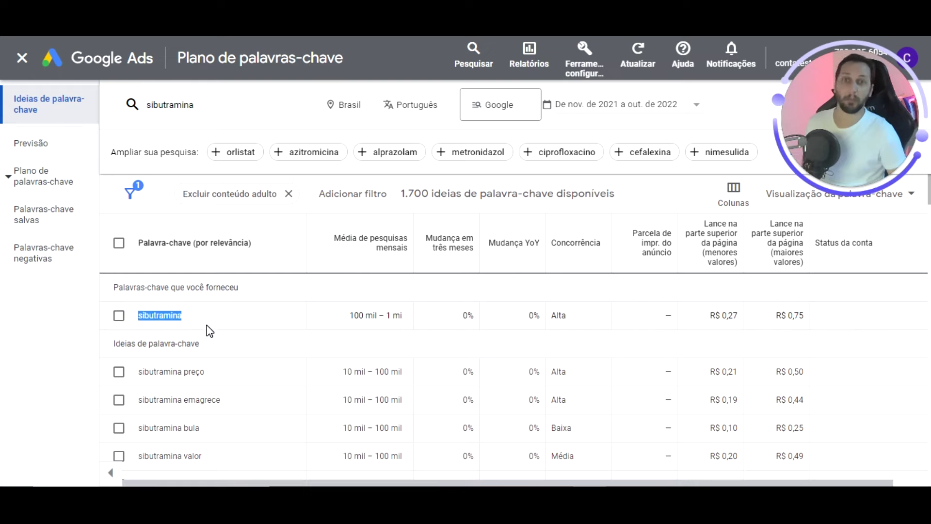
left_click(192, 111)
left_click(220, 172)
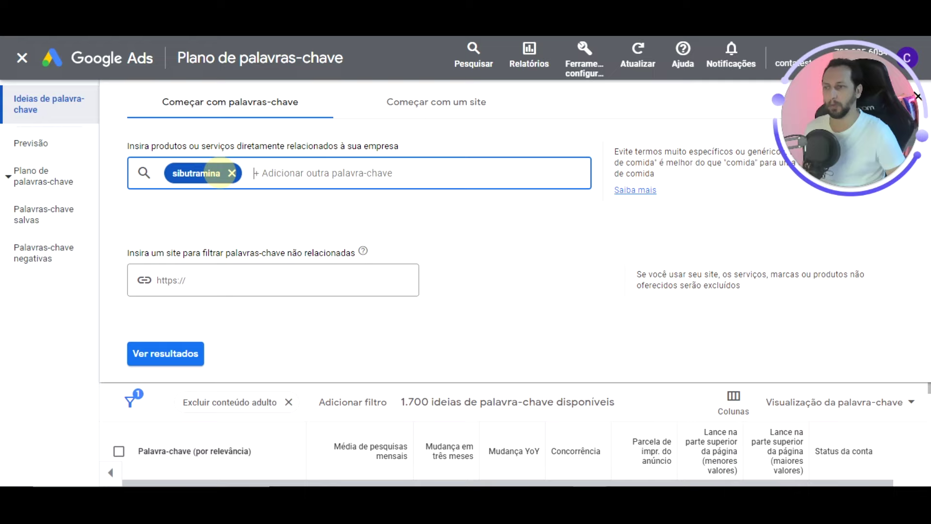
left_click_drag(204, 173, 229, 171)
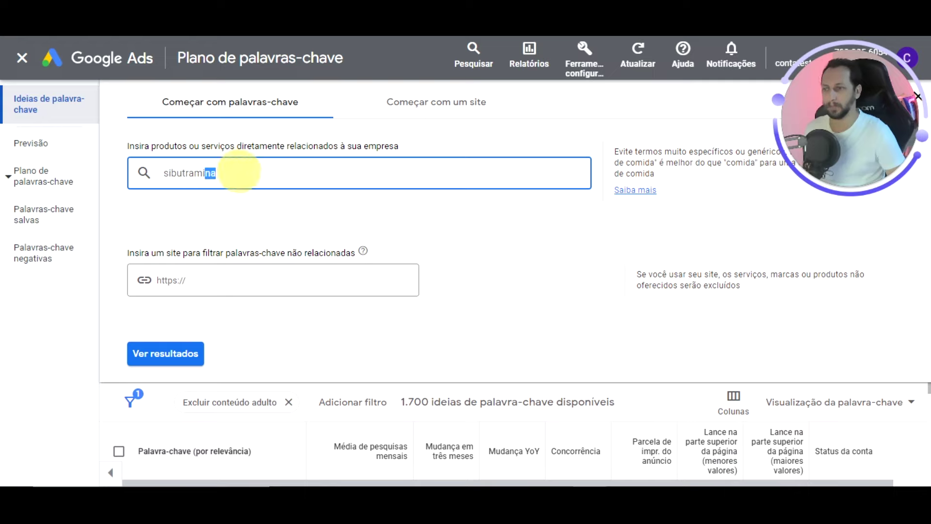
type("n")
key("Return")
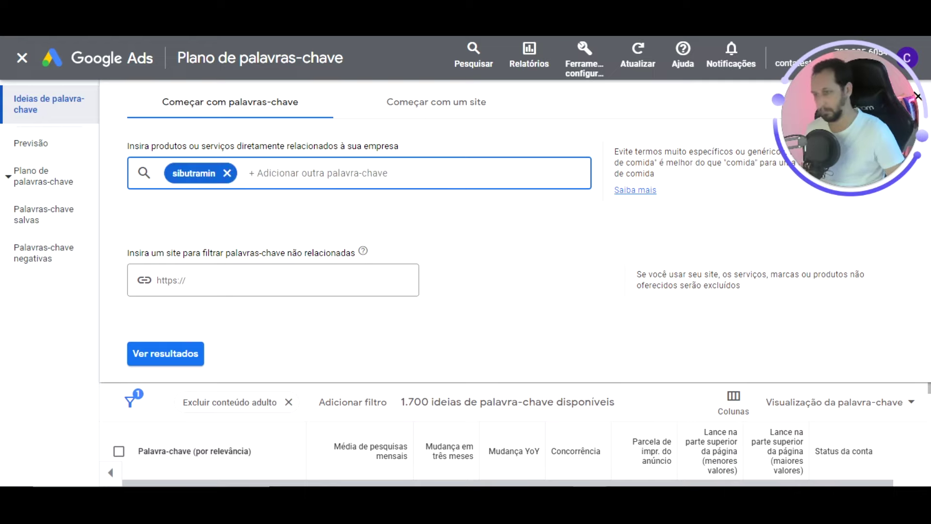
left_click(193, 354)
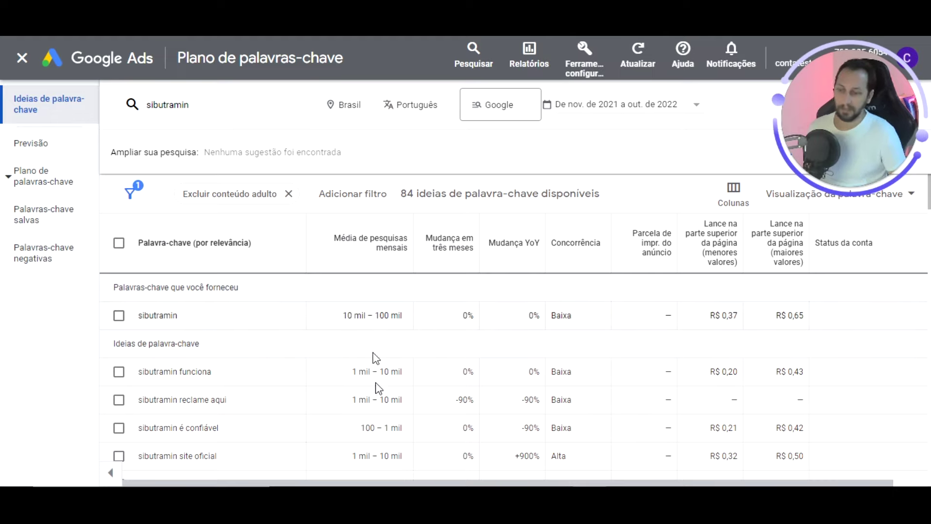
scroll(529, 351, "down", 3)
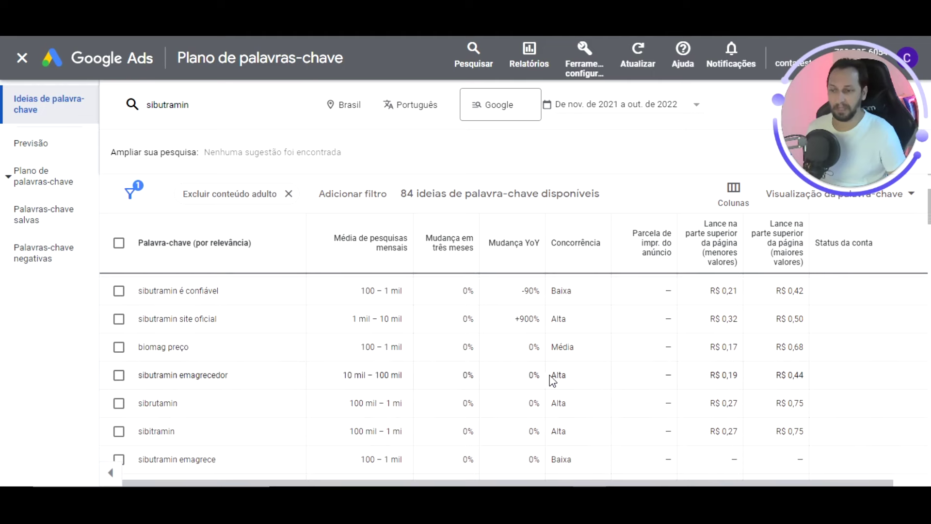
scroll(630, 375, "down", 2)
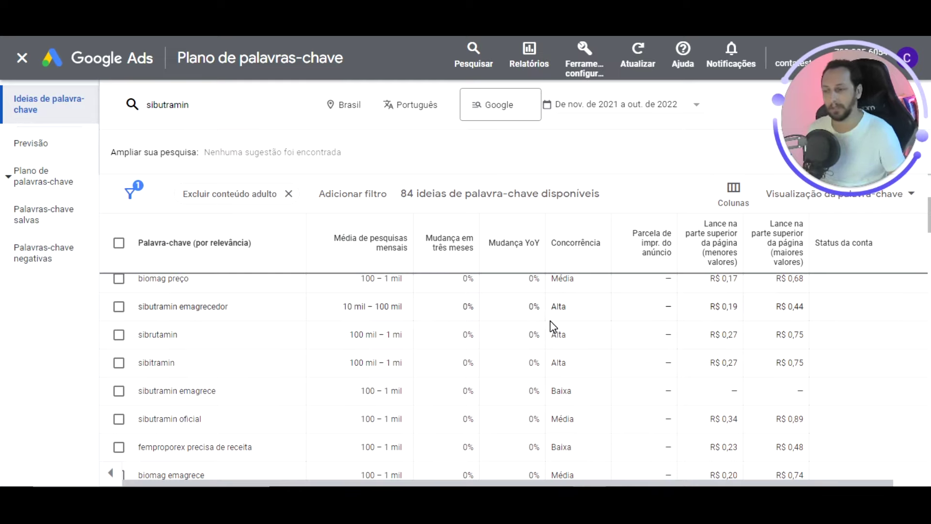
scroll(550, 325, "up", 5)
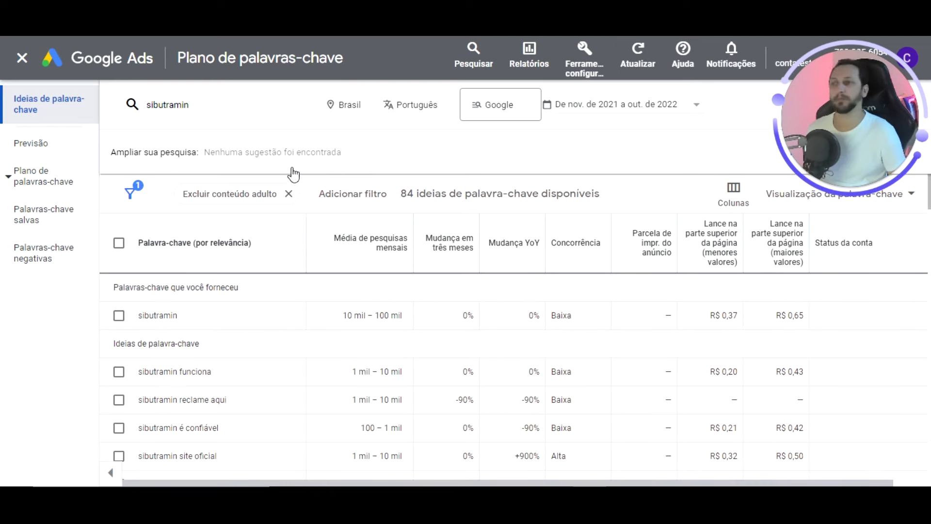
Replace the searched keyword with "cortar cabelo" and get its keyword ideas
left_click(254, 108)
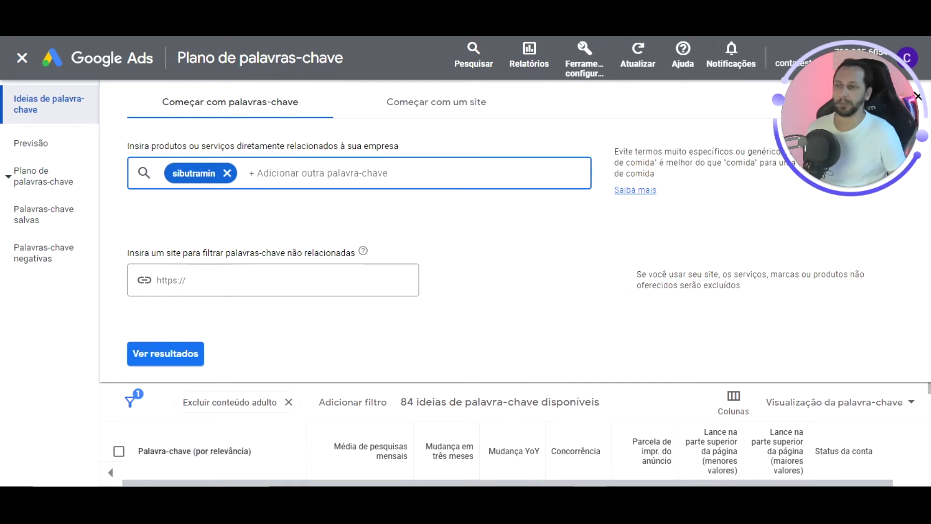
left_click(226, 173)
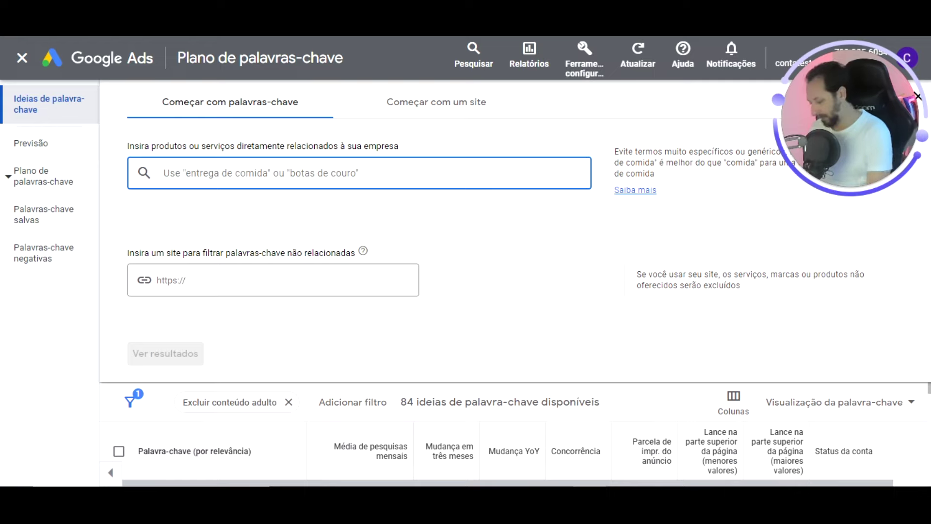
type("cortar cabelo")
key("Return")
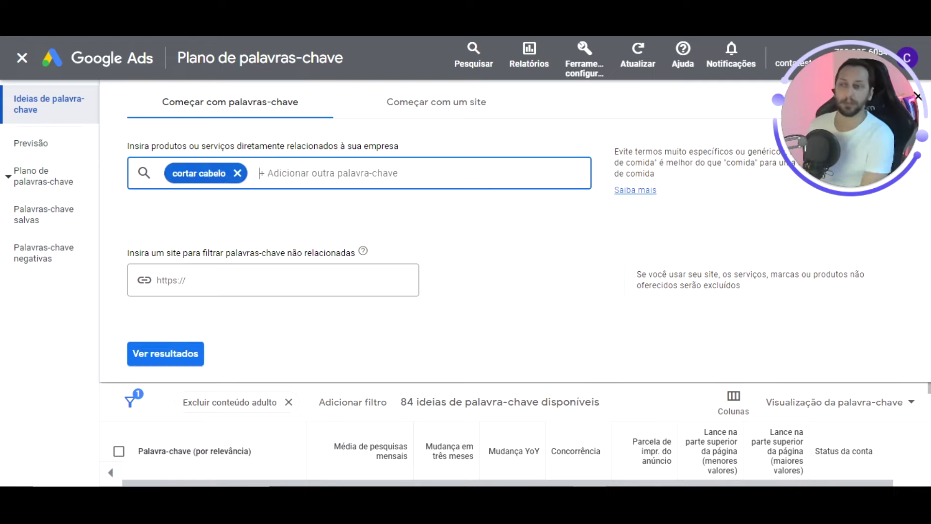
key("Return")
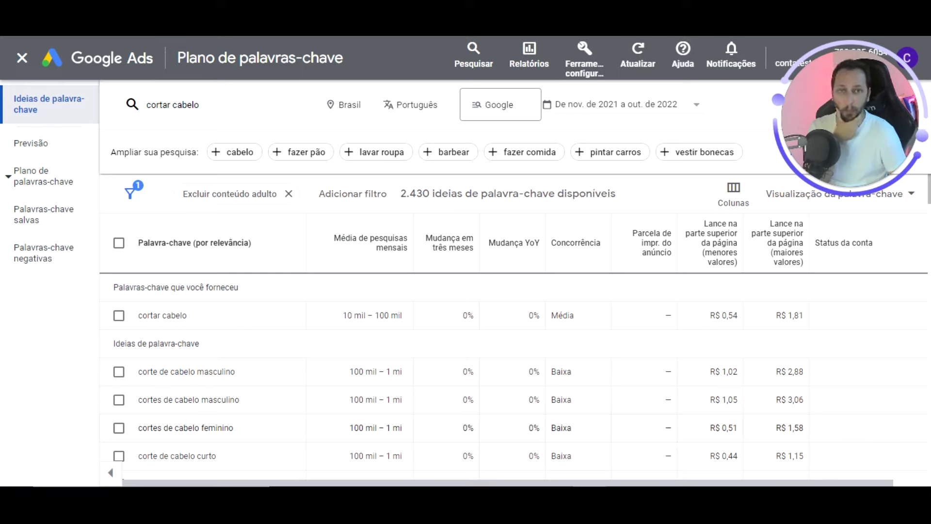
Replace the searched keyword with the two phrases "cabelereiro perto de mim" and "barbeiro próximo de mim"
left_click(232, 105)
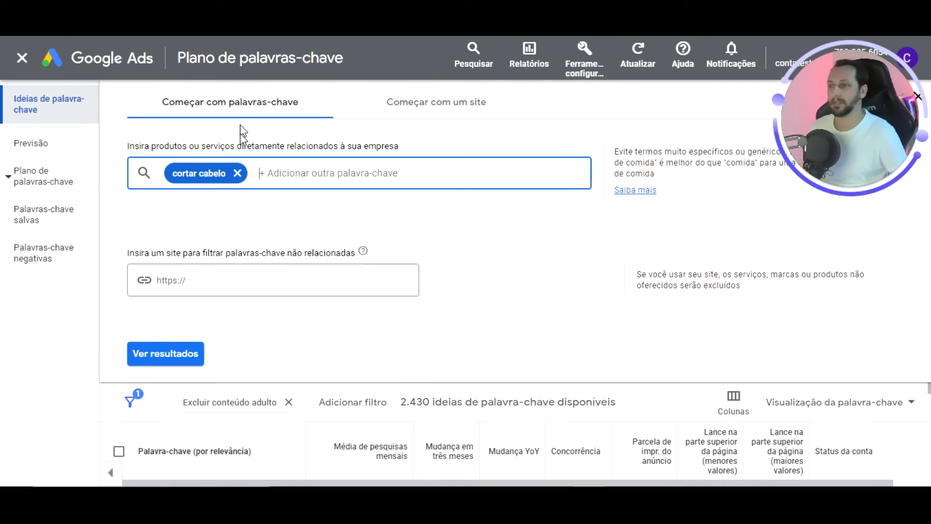
left_click(237, 178)
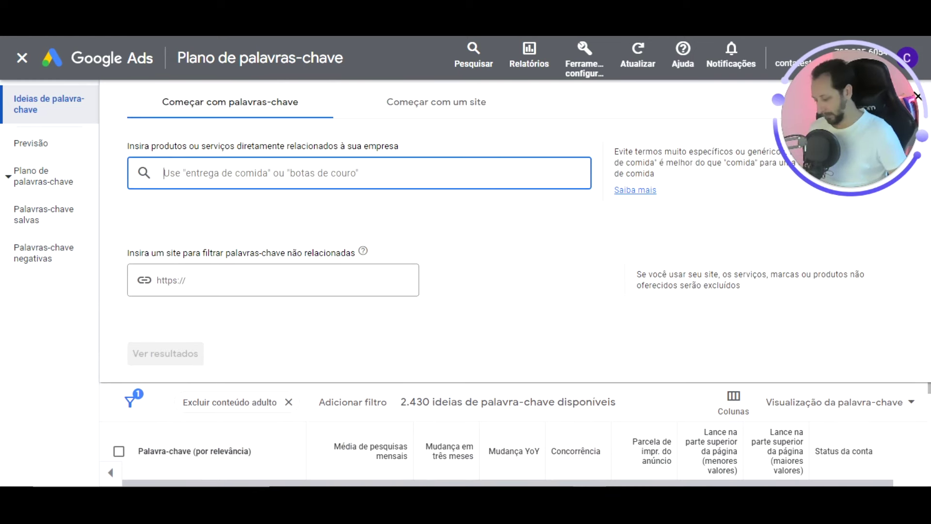
type("cabelereiro perto de mim")
key("Return")
type("barber")
key("BackSpace")
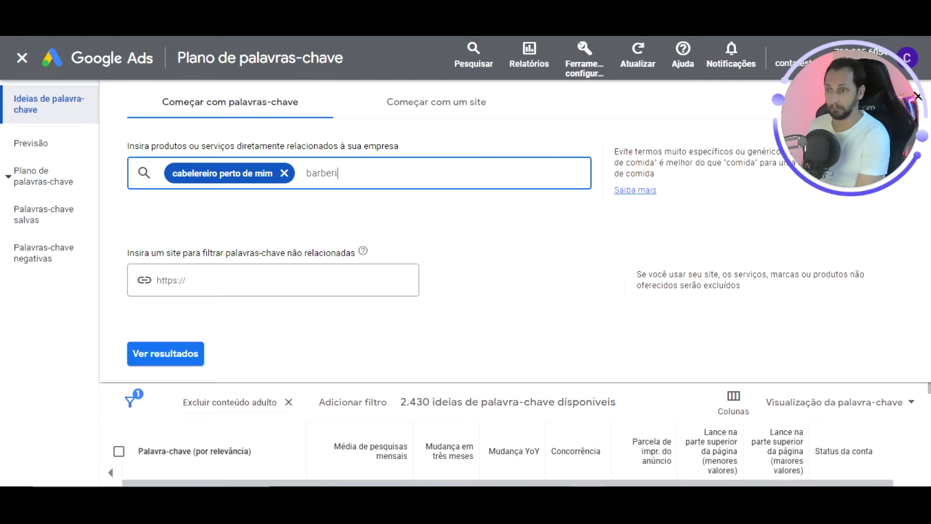
type("iro ")
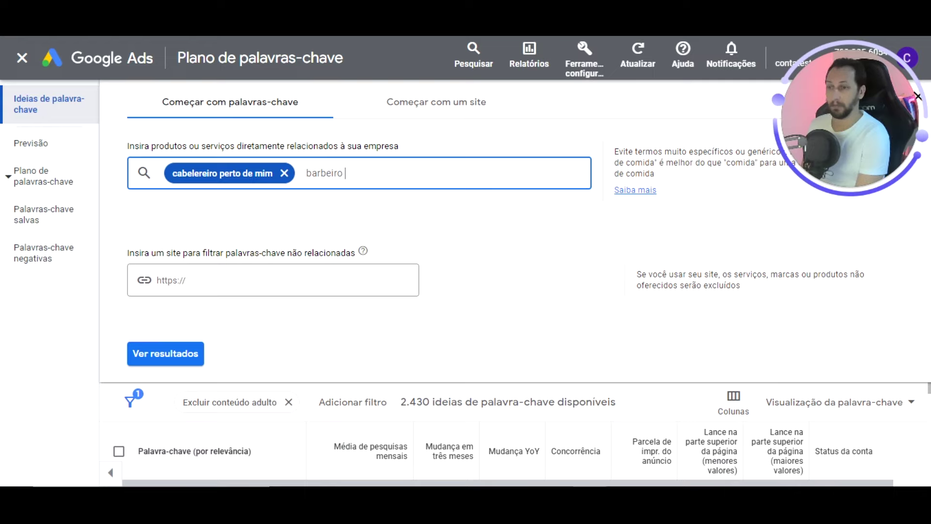
type("próximo de mim")
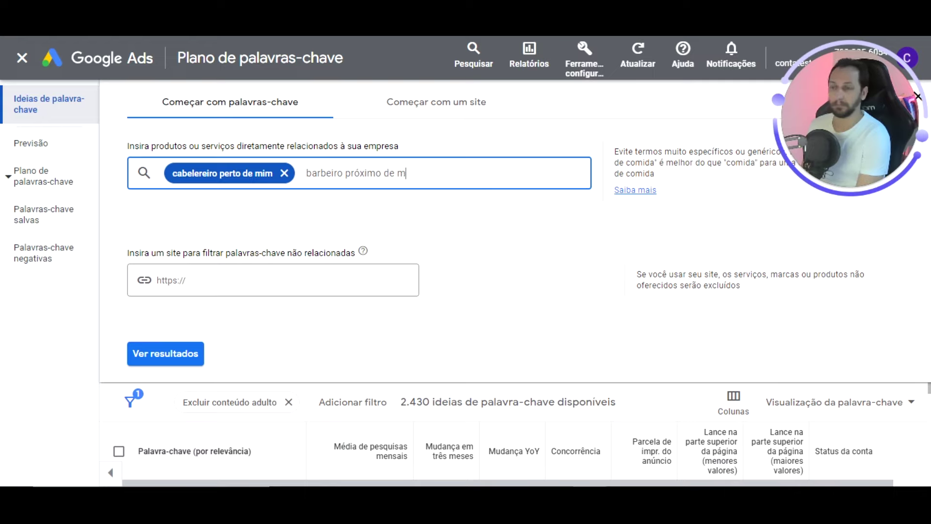
key("Return")
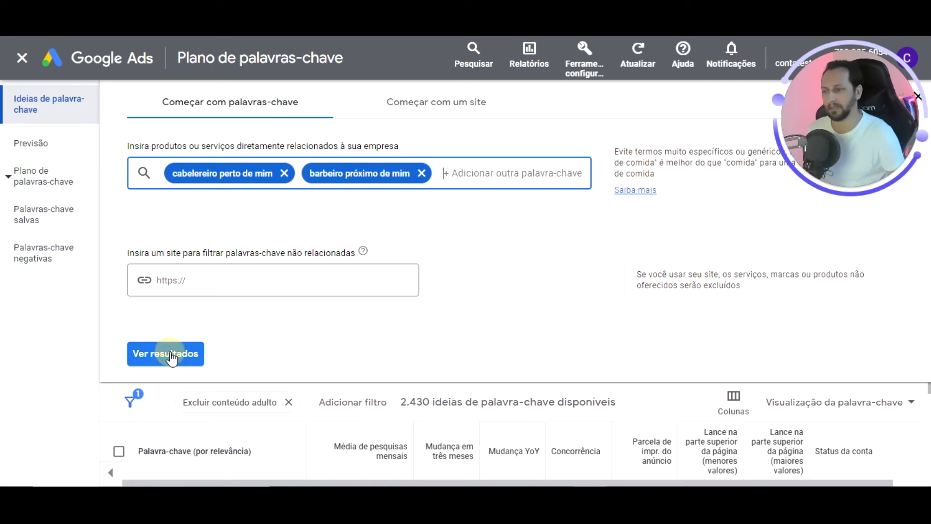
Get the keyword ideas for both local-service phrases and review the whole list with its search volumes and bids
left_click(153, 353)
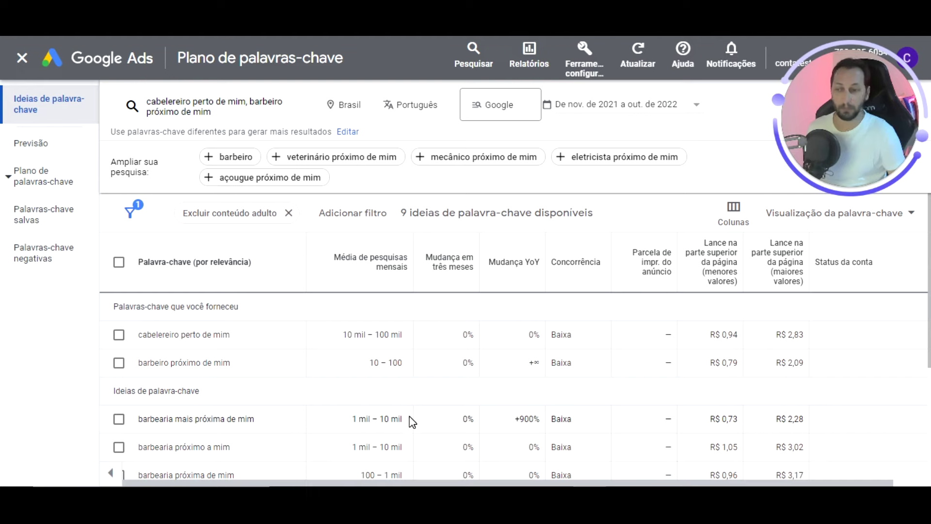
scroll(412, 417, "down", 3)
scroll(420, 356, "down", 2)
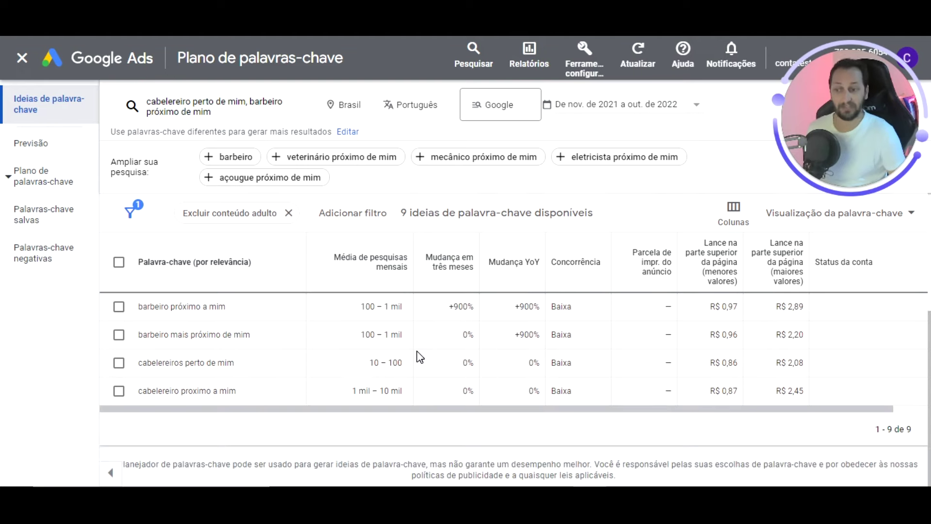
scroll(420, 356, "up", 5)
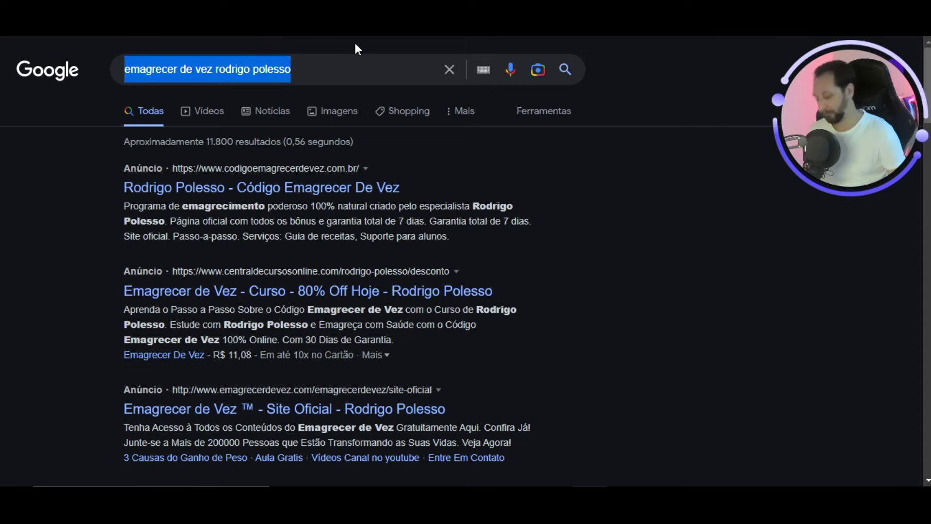
Switch to Google Search and search for "cabelereiro perto de mim"
type("cabelereiro perto d")
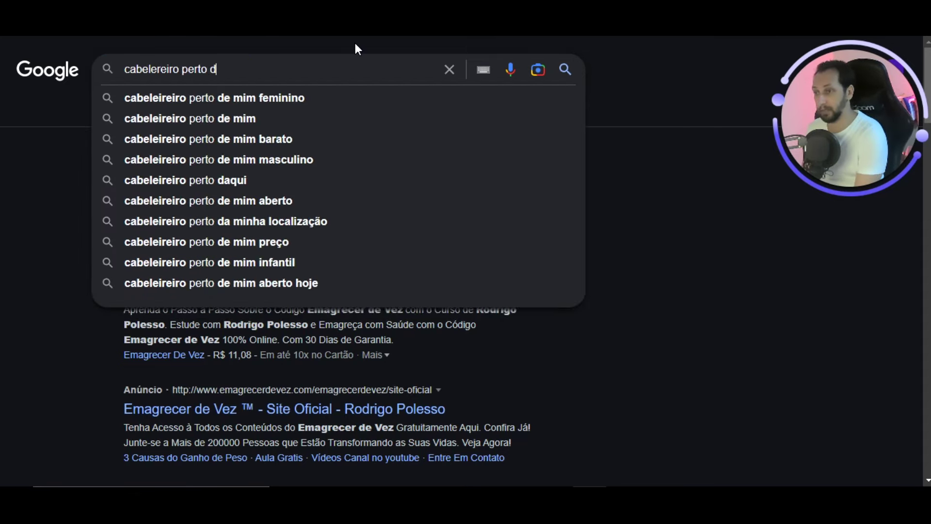
type("e mim")
key("Return")
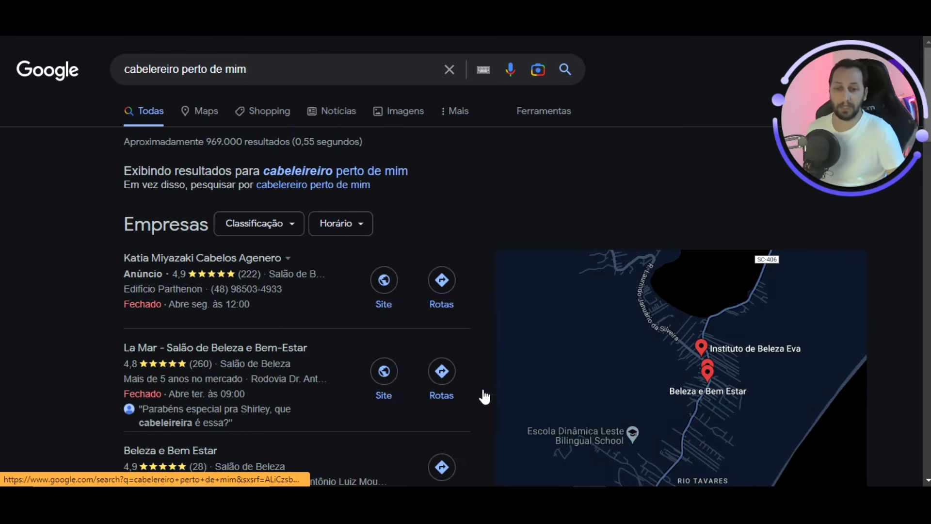
Examine the local business listings, ads and organic results for the hairdresser search, and dismiss the location permission request
scroll(427, 330, "down", 1)
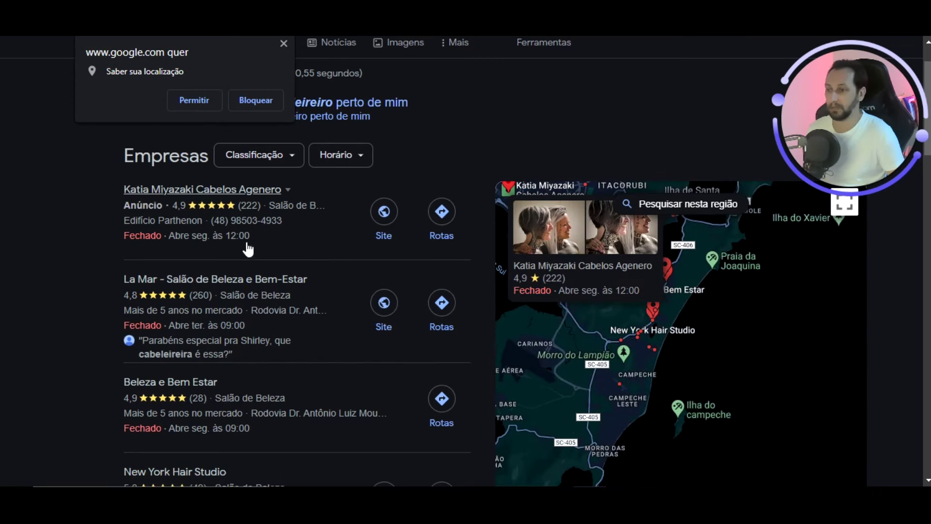
scroll(266, 242, "down", 6)
scroll(272, 246, "down", 2)
scroll(271, 246, "up", 8)
scroll(271, 246, "up", 1)
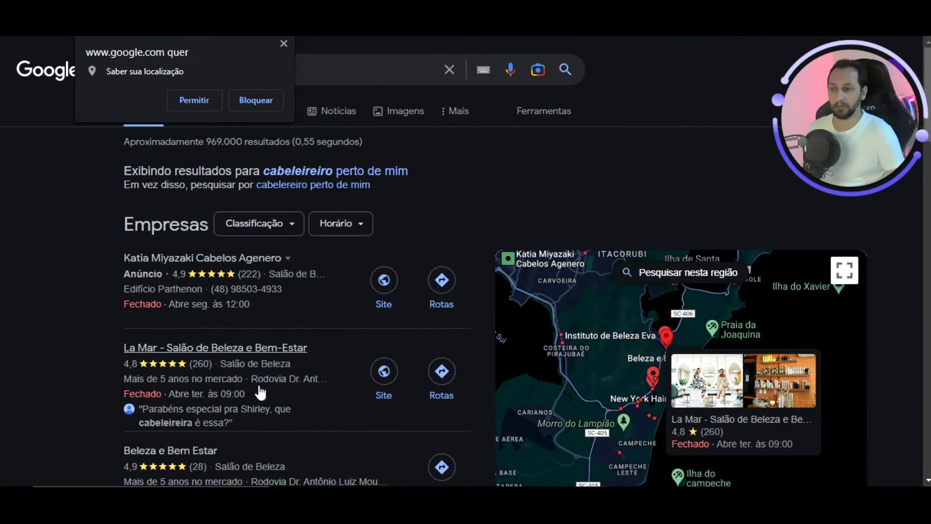
scroll(271, 392, "down", 3)
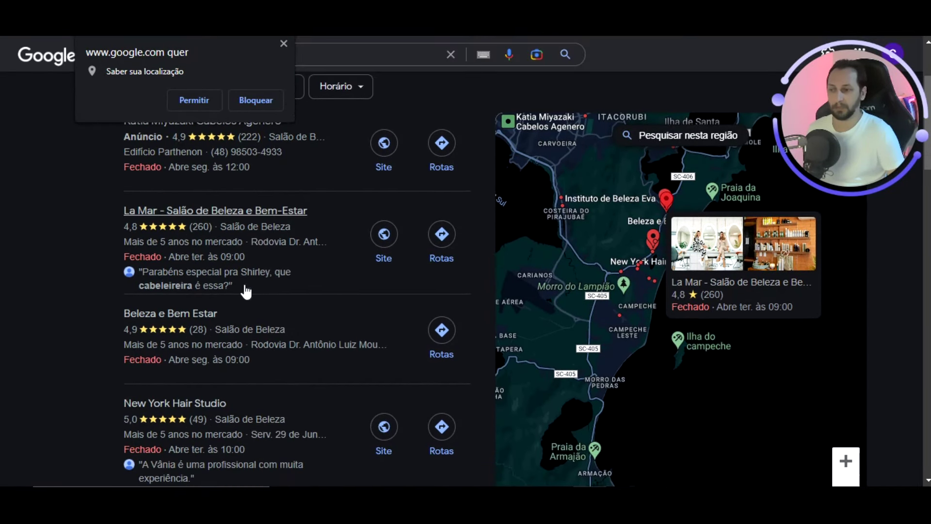
scroll(246, 290, "down", 6)
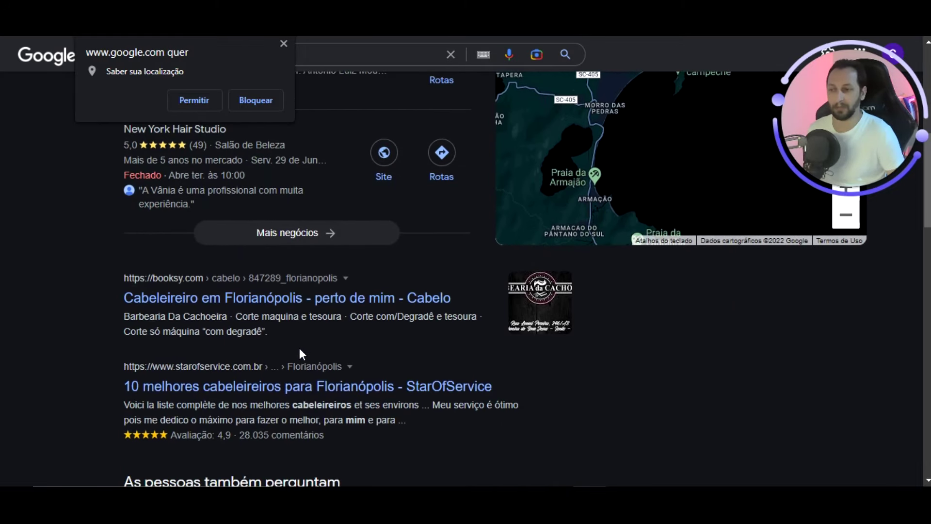
scroll(299, 347, "down", 4)
scroll(299, 348, "up", 12)
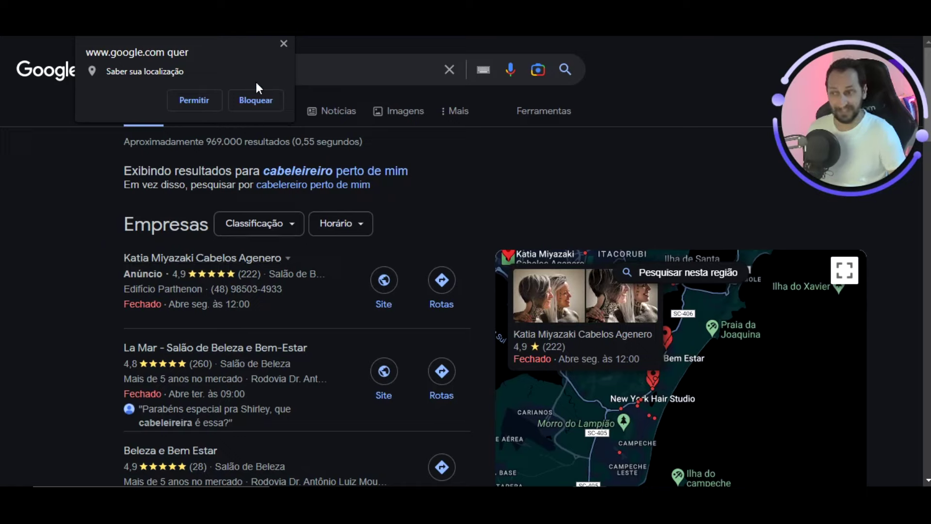
left_click(283, 43)
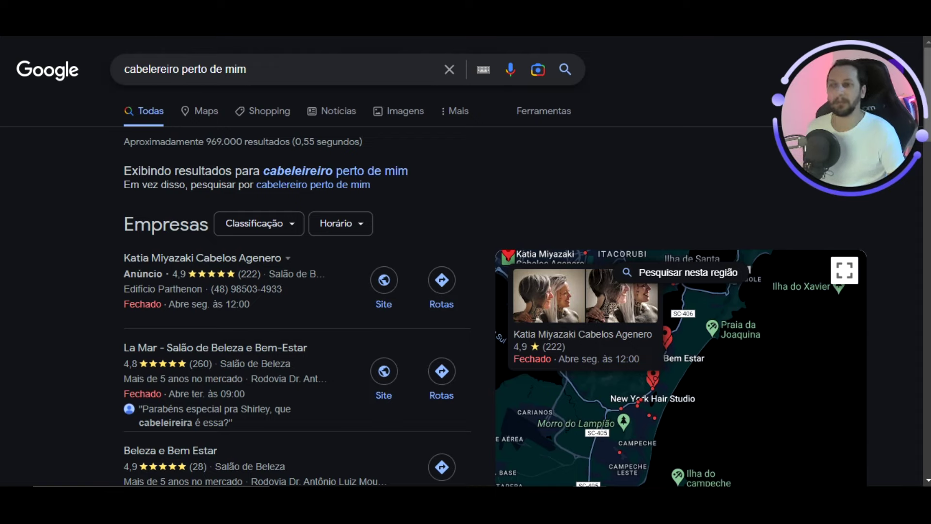
Search Google for "la mar cabeleireiro" using the matching suggestion and check the La Mar | Beleza e Bem-Estar result against the searched phrase
left_click_drag(280, 71, 103, 73)
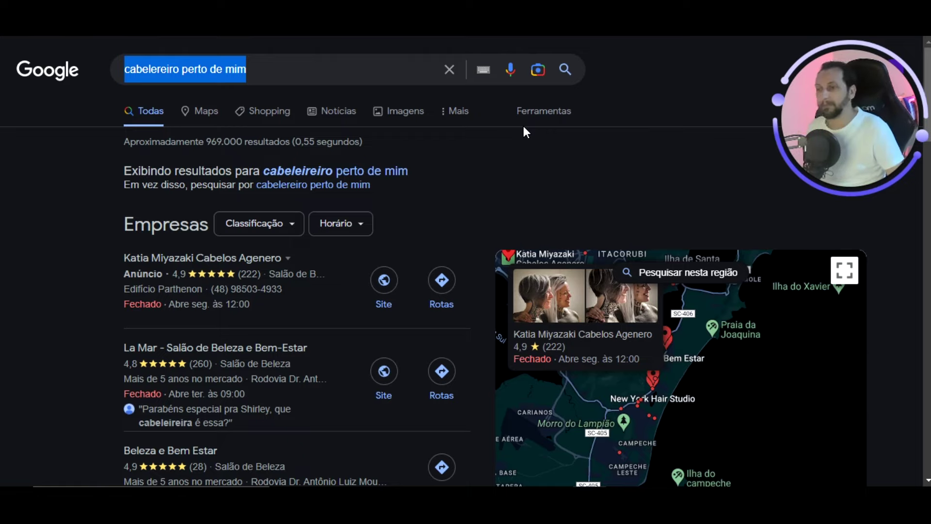
type("la Mar")
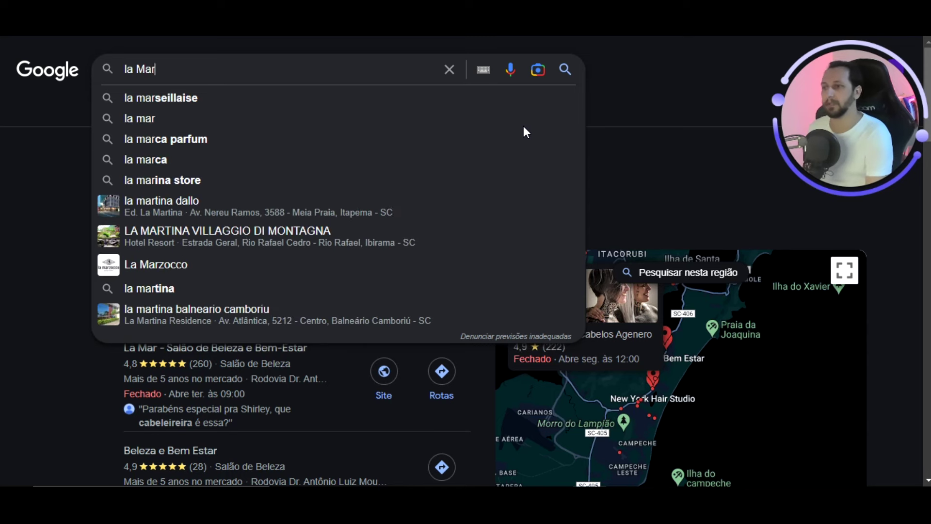
type(" ca")
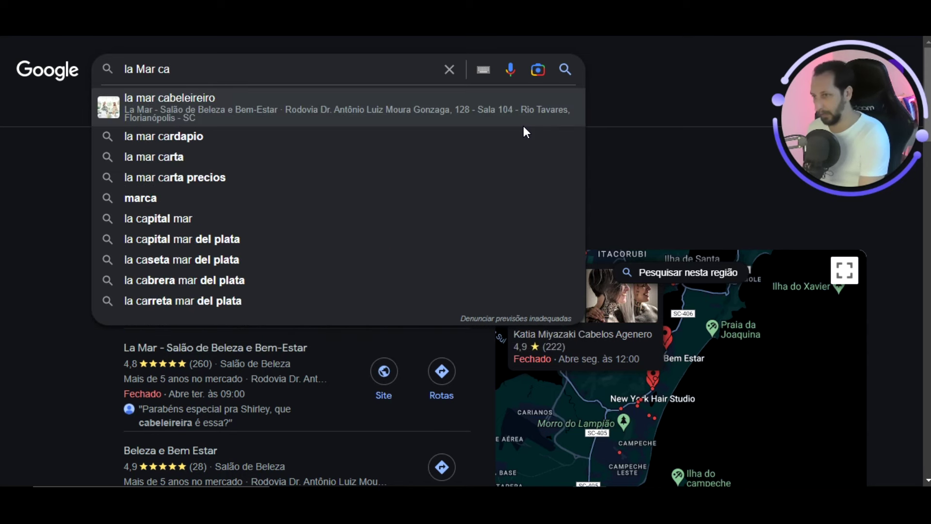
left_click(338, 112)
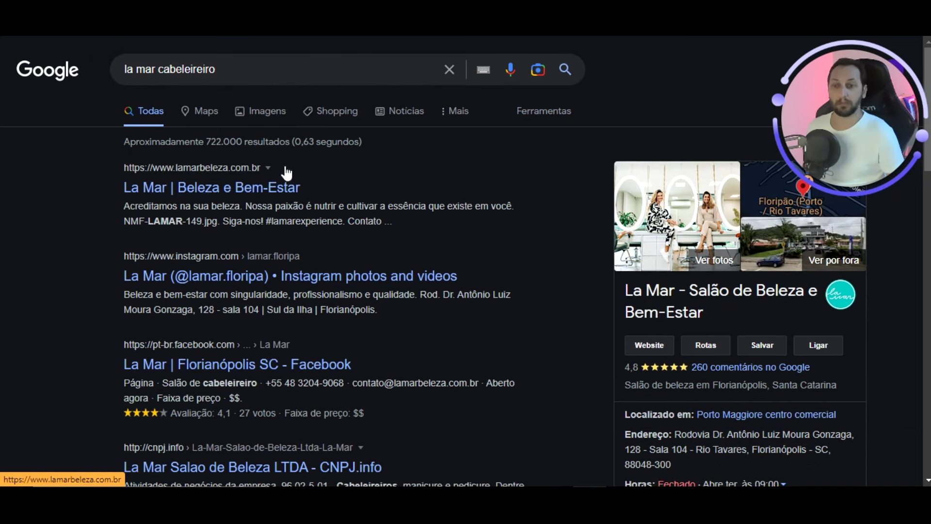
left_click(234, 186)
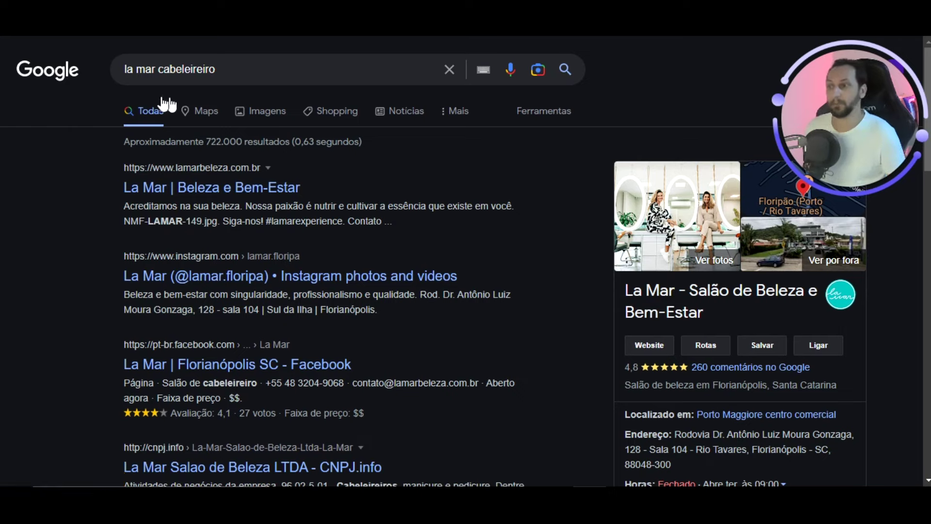
left_click_drag(232, 69, 112, 69)
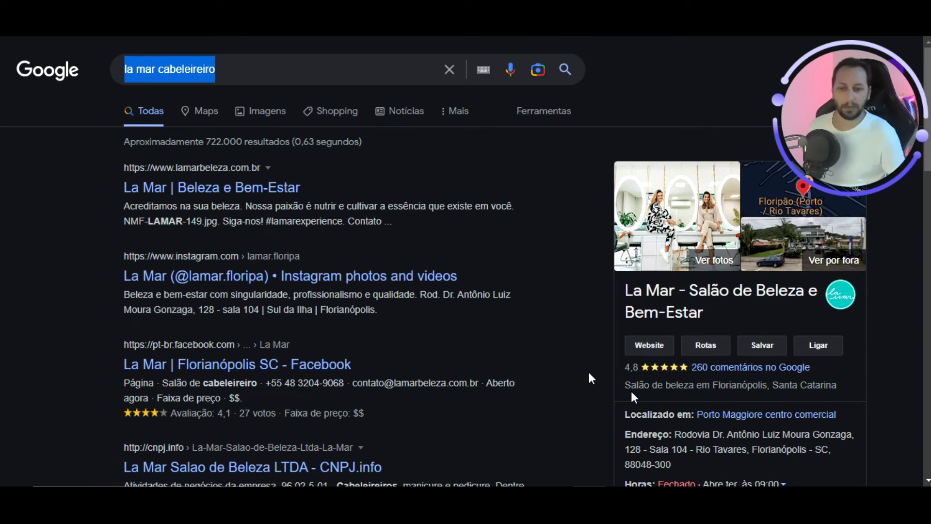
Look over the La Mar search results and run a Google search for "dor de dente"
scroll(512, 266, "down", 4)
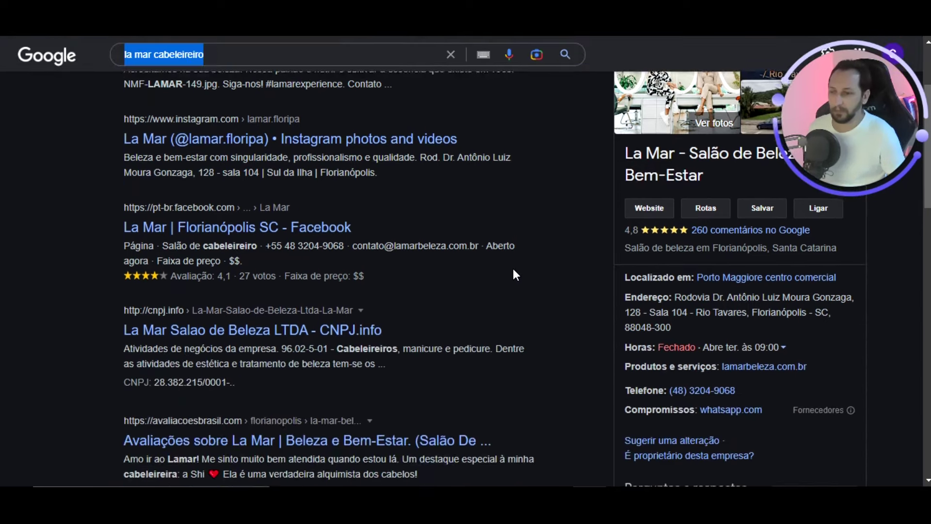
scroll(512, 266, "up", 5)
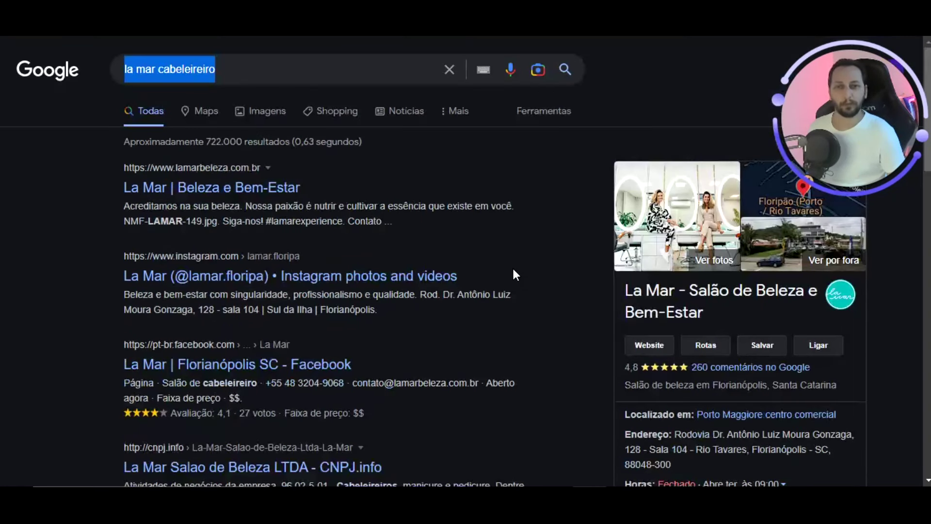
left_click(282, 65)
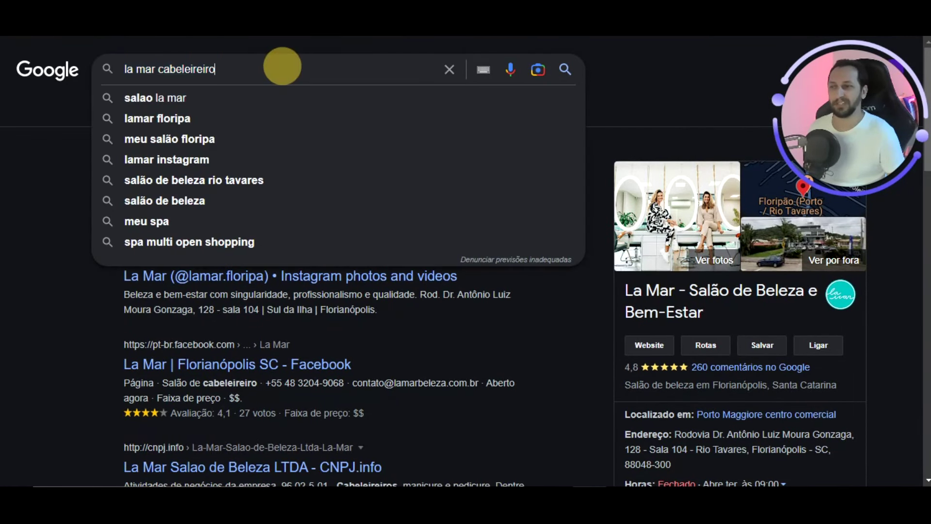
triple_click(282, 67)
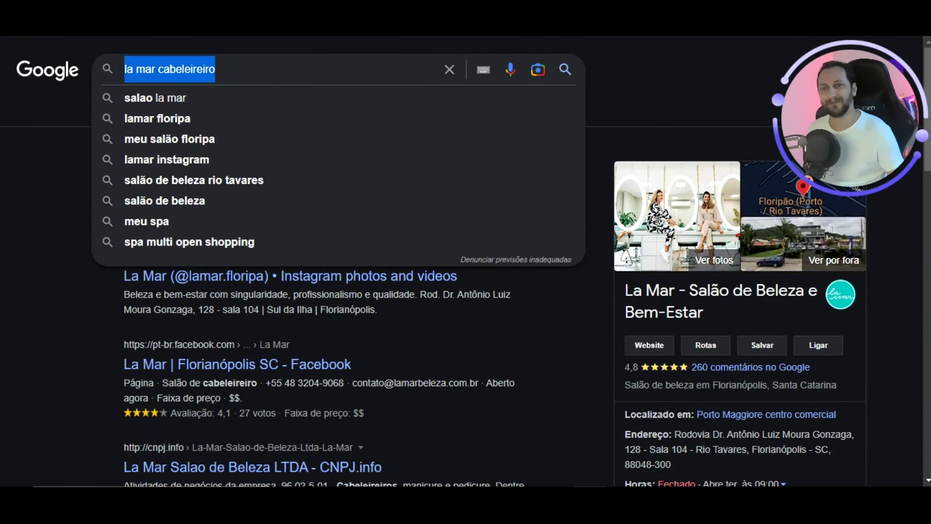
type("dor de")
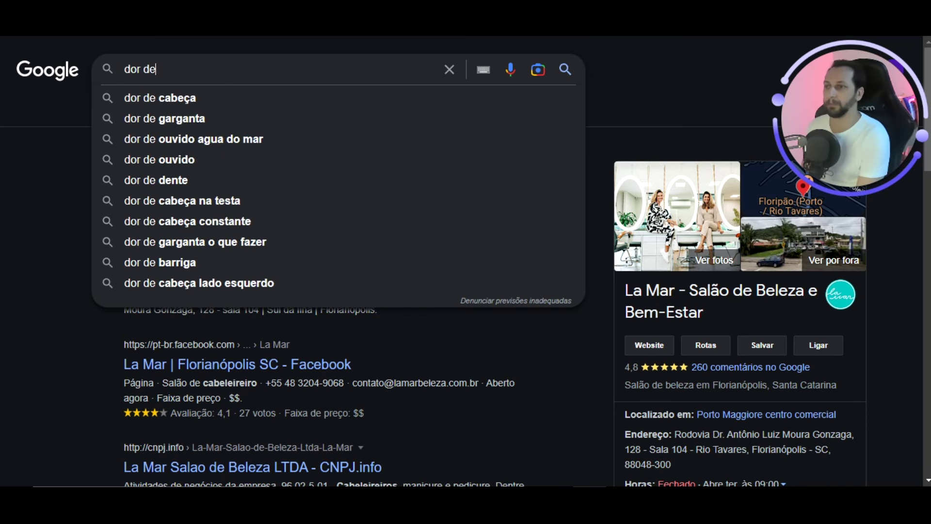
type(" dente")
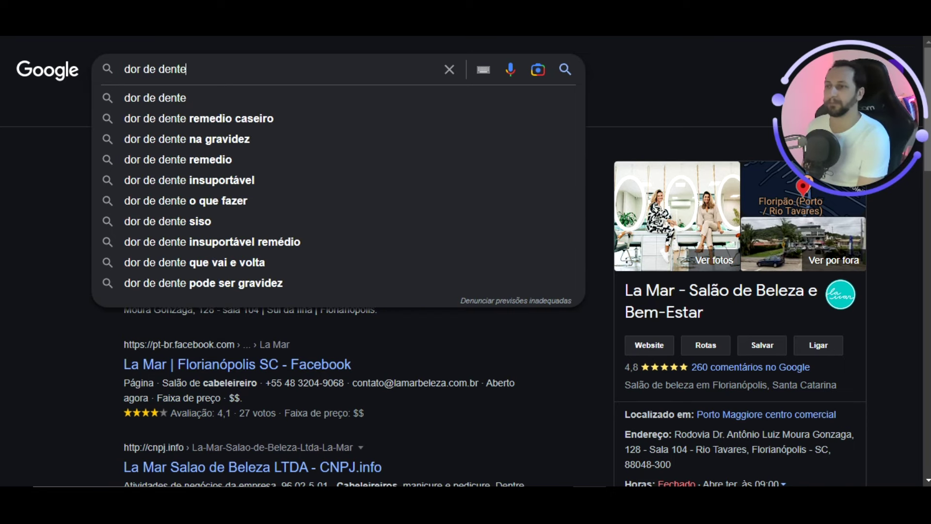
key("Return")
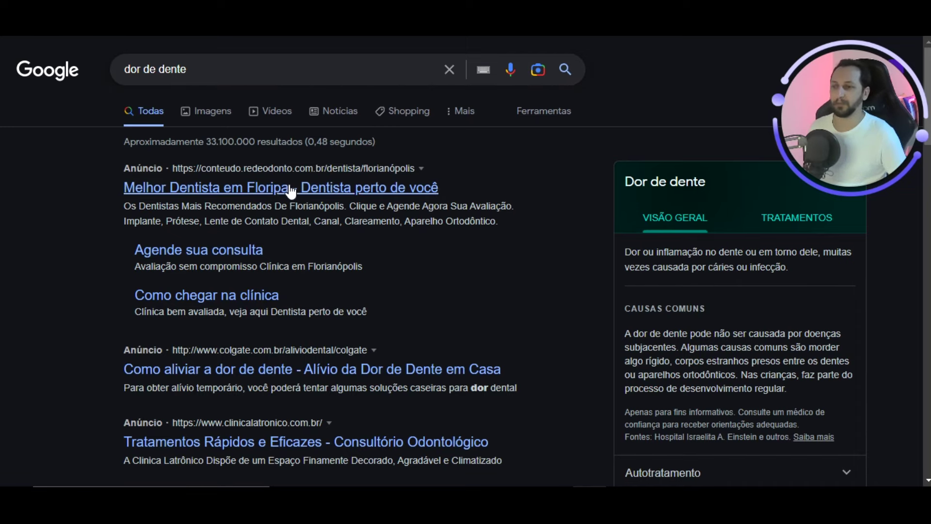
Examine the ads and organic results for the toothache search and expand the question "O que é bom para aliviar a dor de dente?"
scroll(345, 335, "down", 5)
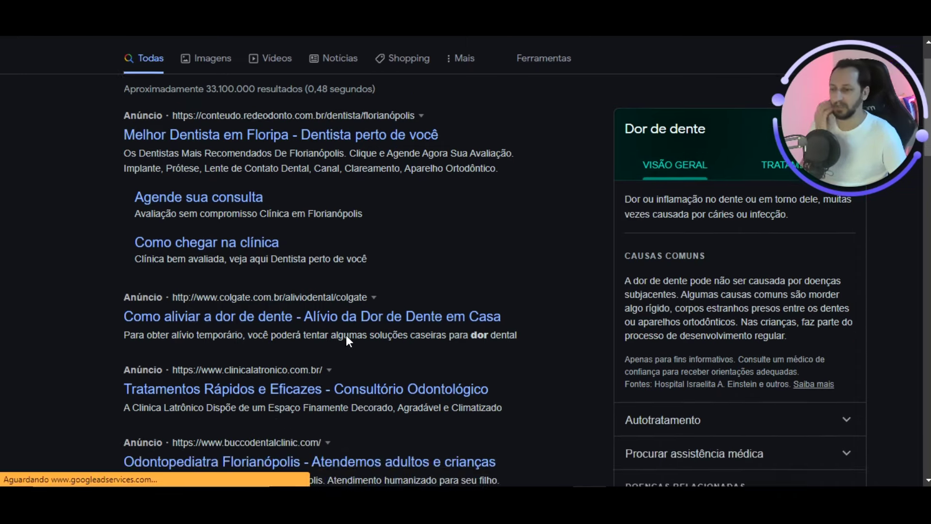
scroll(272, 322, "down", 3)
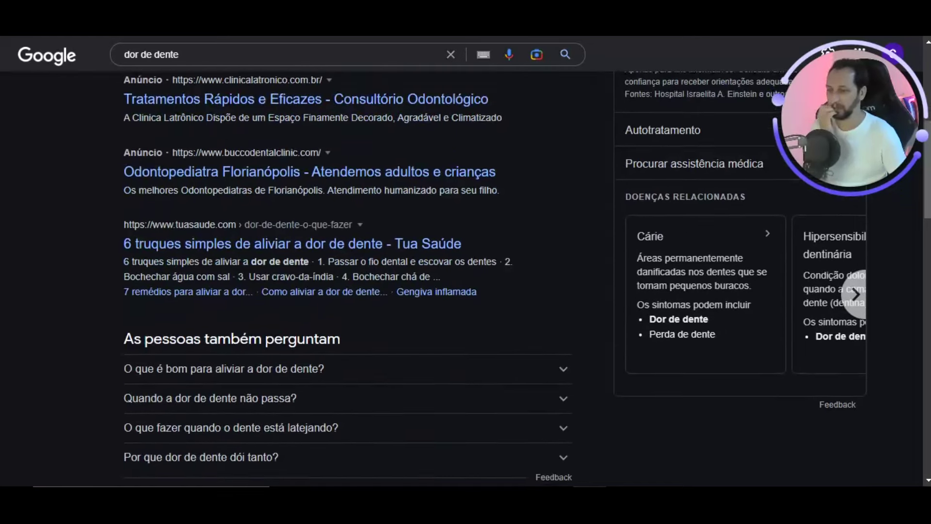
left_click(339, 297)
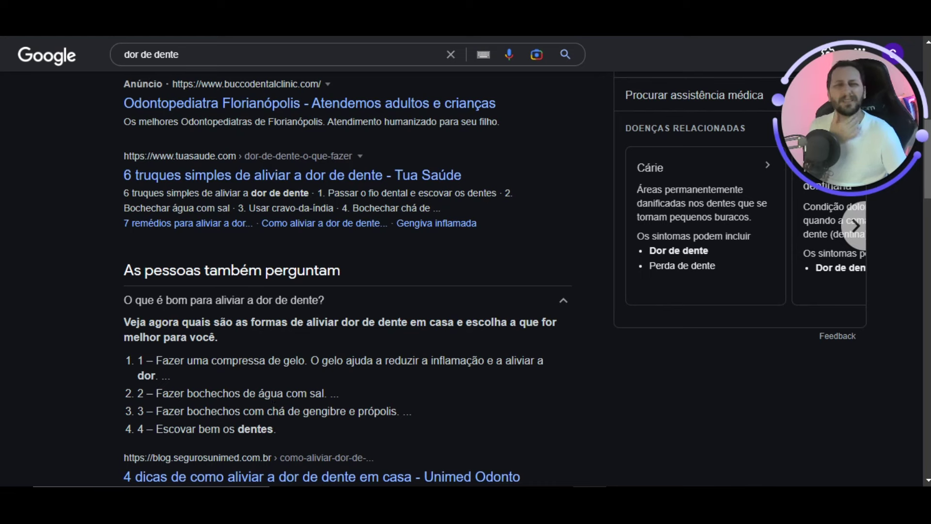
scroll(341, 398, "down", 2)
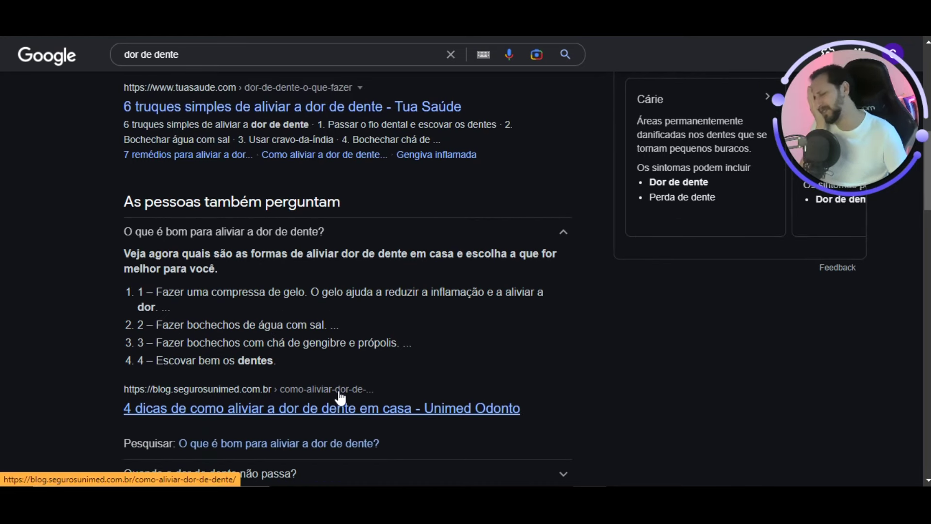
Search Google for "dentista proximo a mim" using the matching suggestion
scroll(340, 399, "up", 5)
left_click(449, 69)
type("dentista ´r")
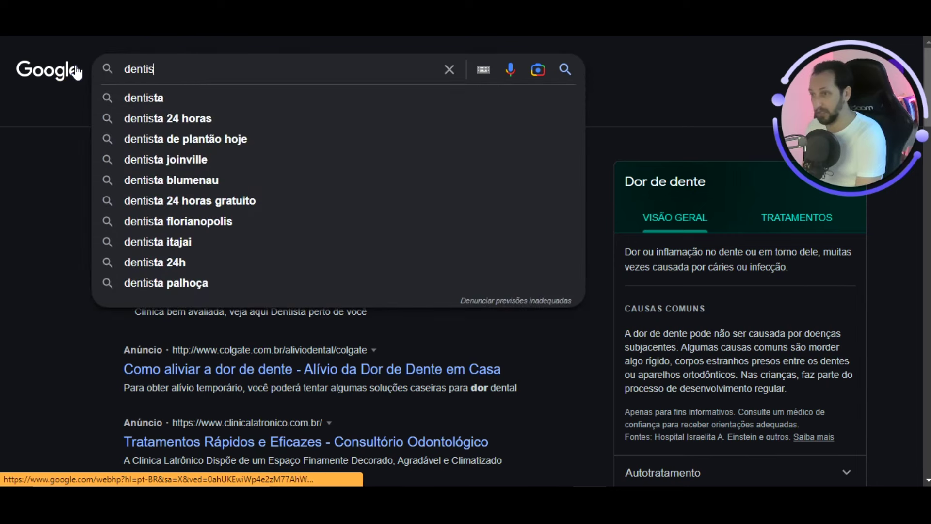
key("BackSpace")
key("BackSpace")
type("pri")
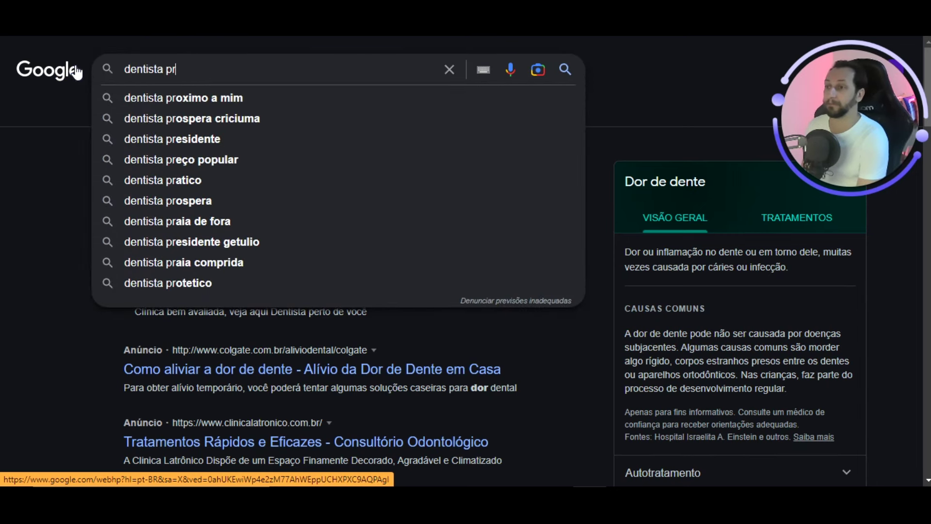
key("BackSpace")
key("Down")
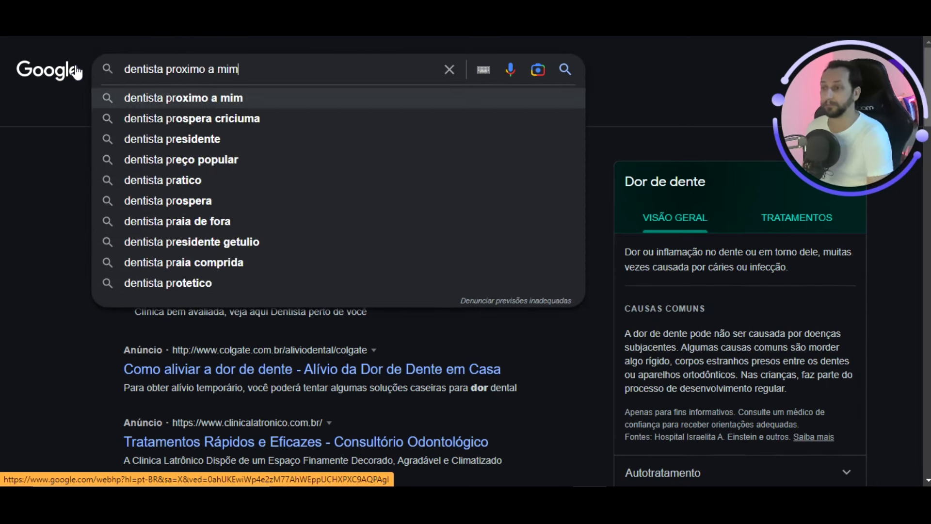
key("Return")
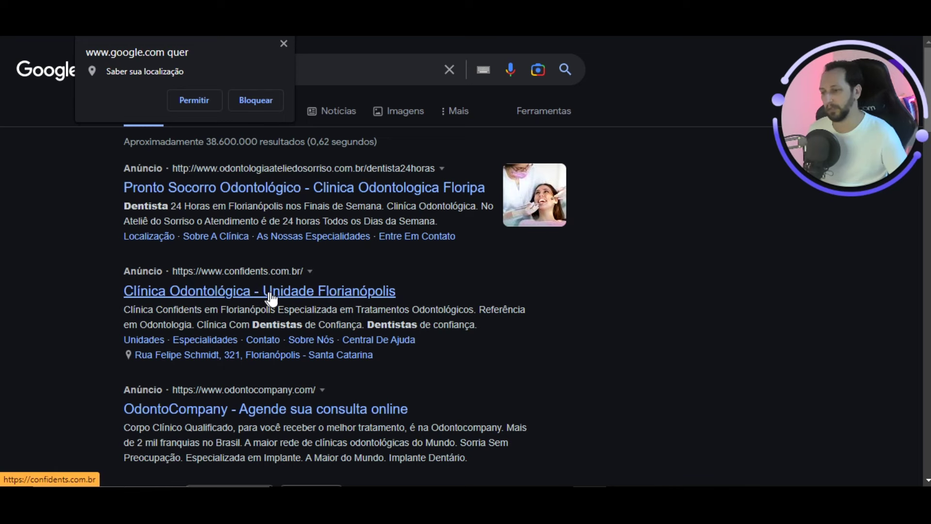
Review the dentist ads, local listings and map results, and block Google's location permission request
scroll(254, 310, "down", 1)
scroll(353, 323, "down", 3)
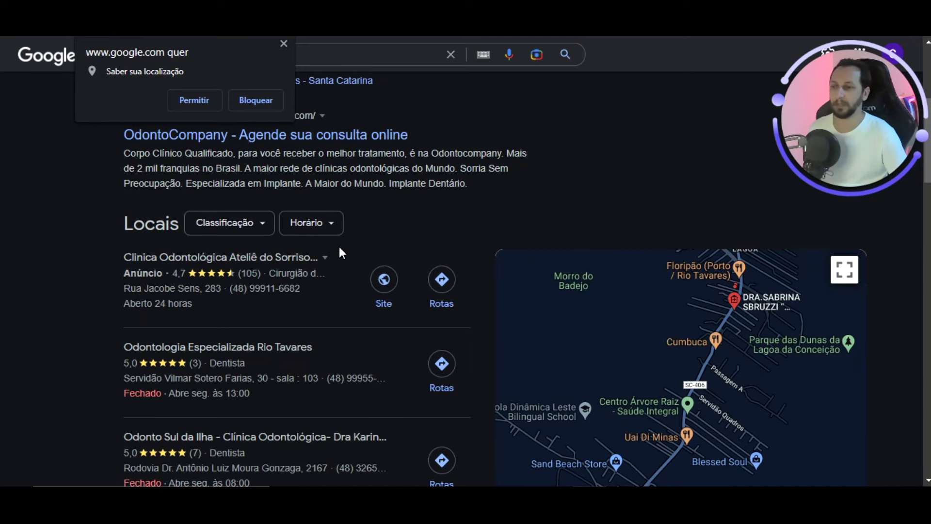
scroll(299, 273, "down", 1)
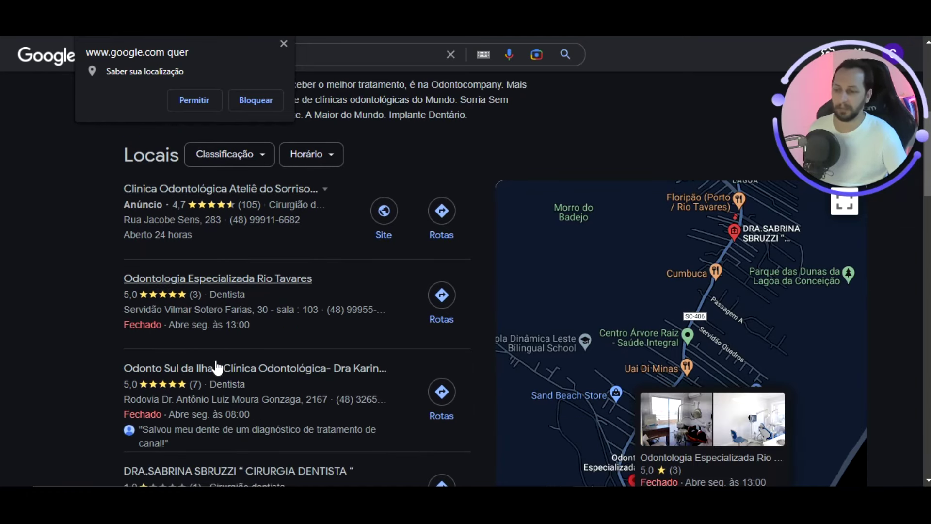
scroll(209, 374, "down", 1)
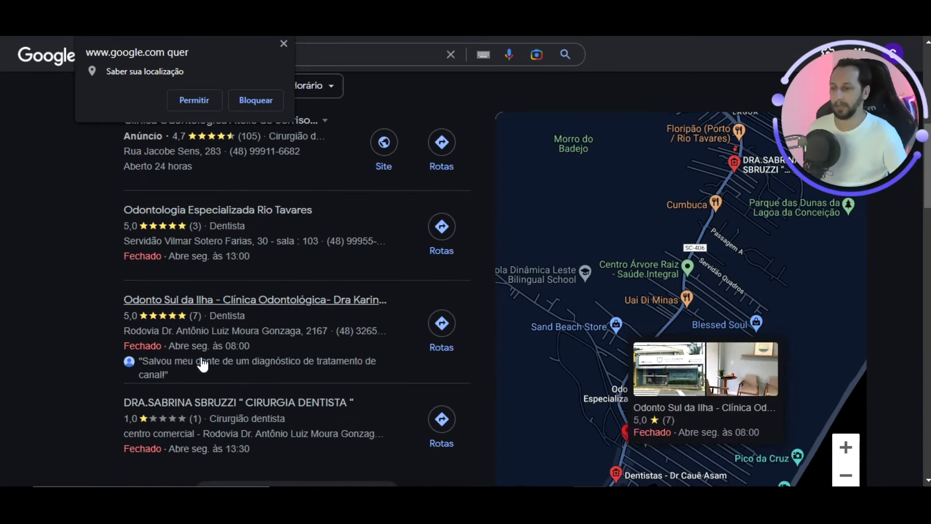
scroll(222, 345, "down", 1)
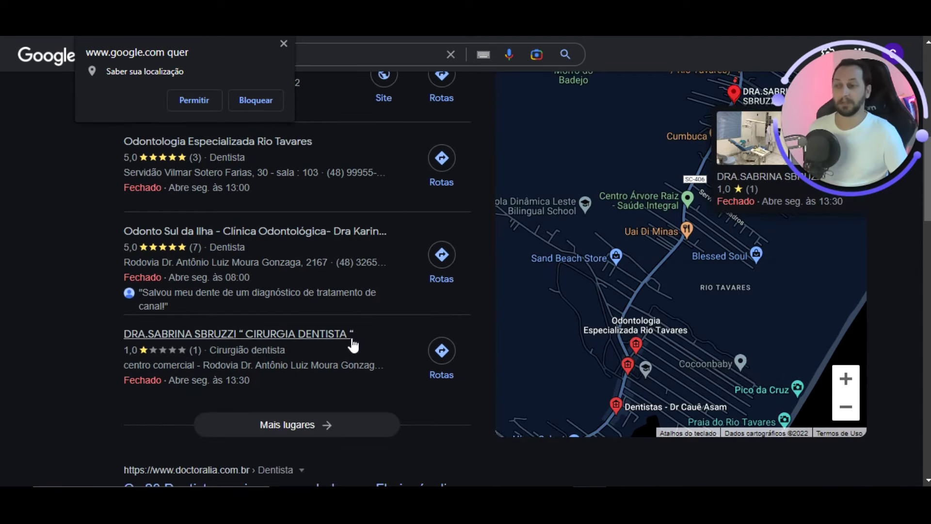
scroll(353, 346, "up", 2)
scroll(353, 345, "up", 6)
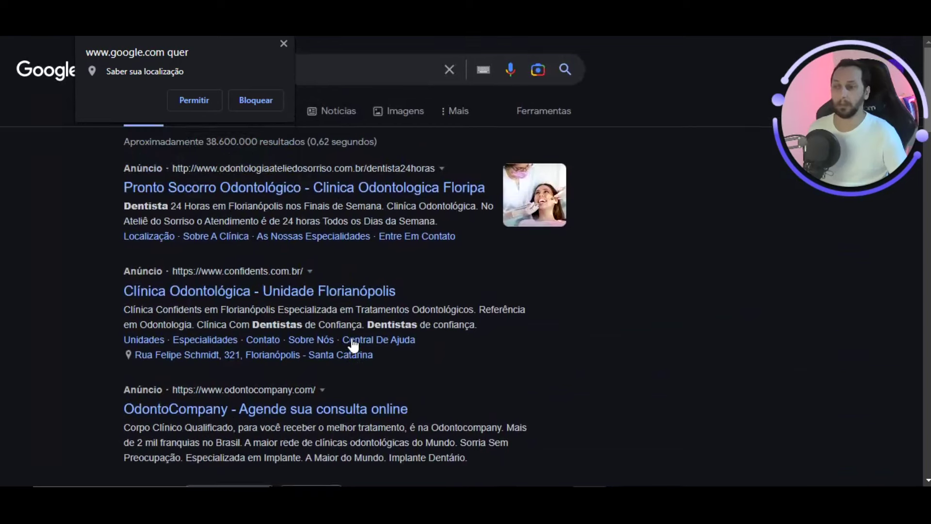
scroll(228, 371, "down", 4)
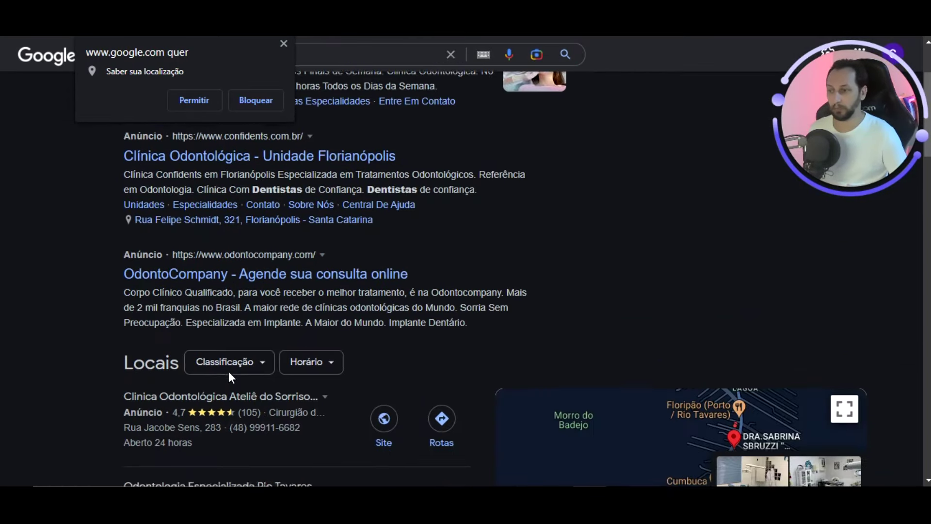
scroll(223, 310, "down", 3)
scroll(221, 301, "up", 2)
scroll(222, 301, "up", 5)
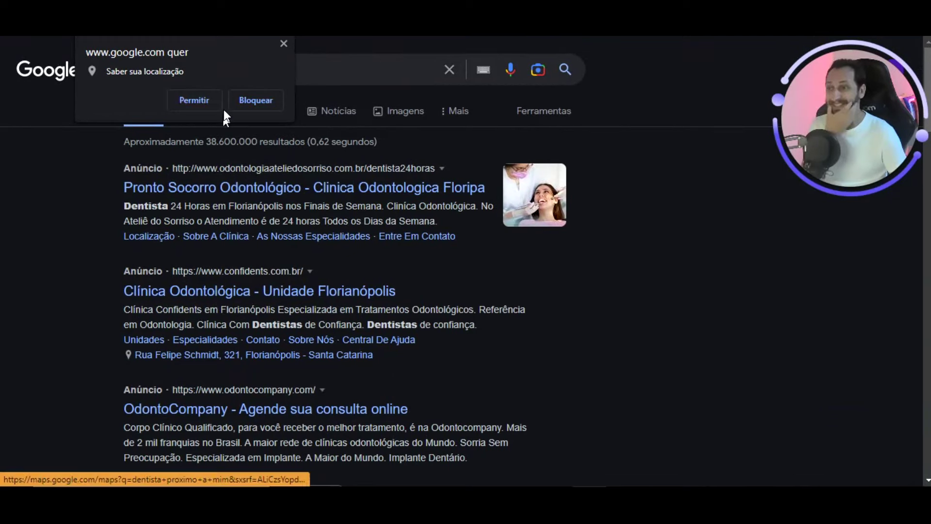
left_click(251, 100)
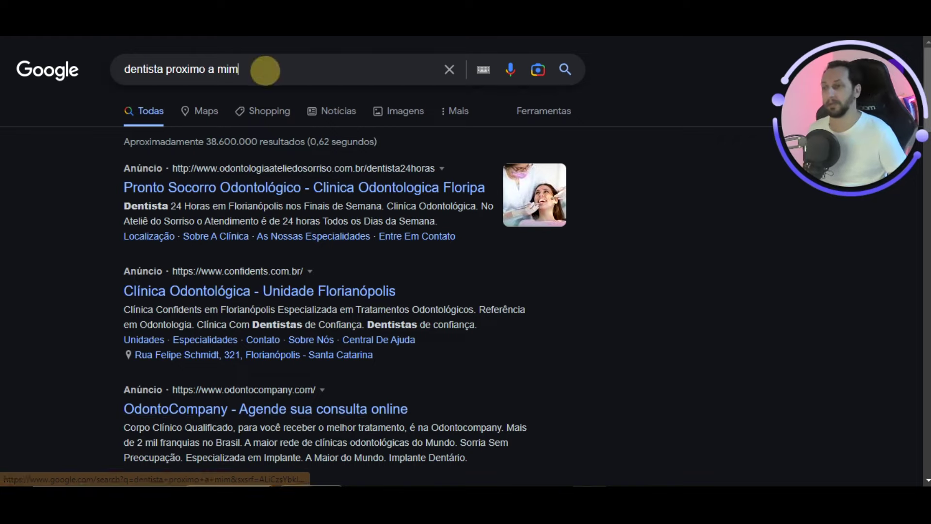
Search Google for "odonto company florianópolis" using the matching suggestion
triple_click(265, 69)
type("od")
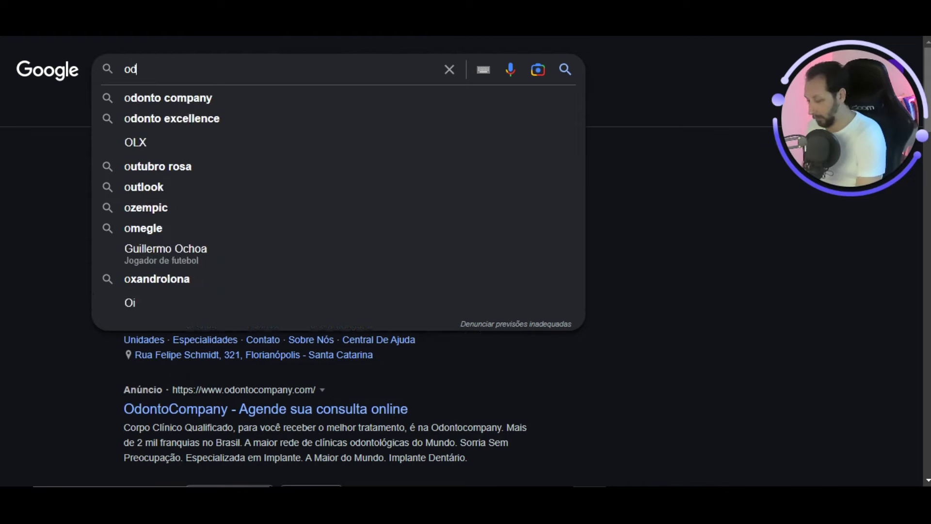
type("onto compan")
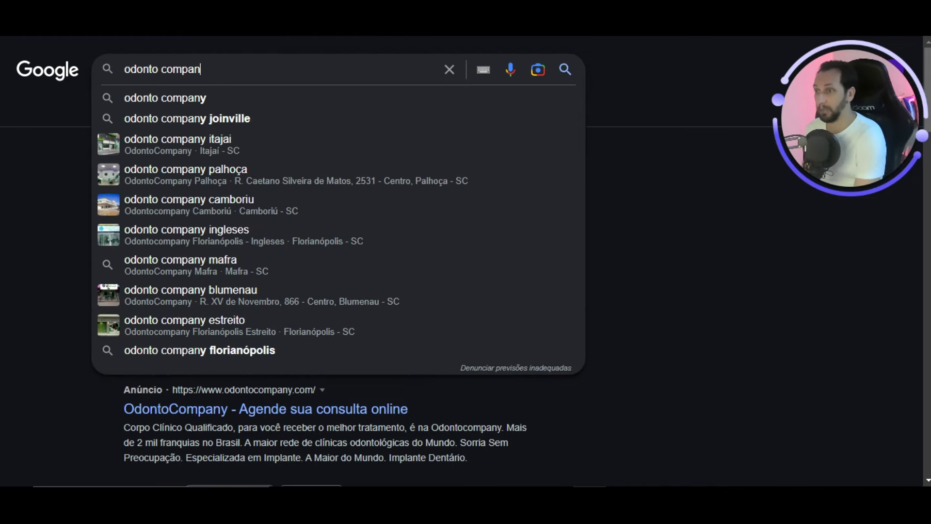
type("y flor")
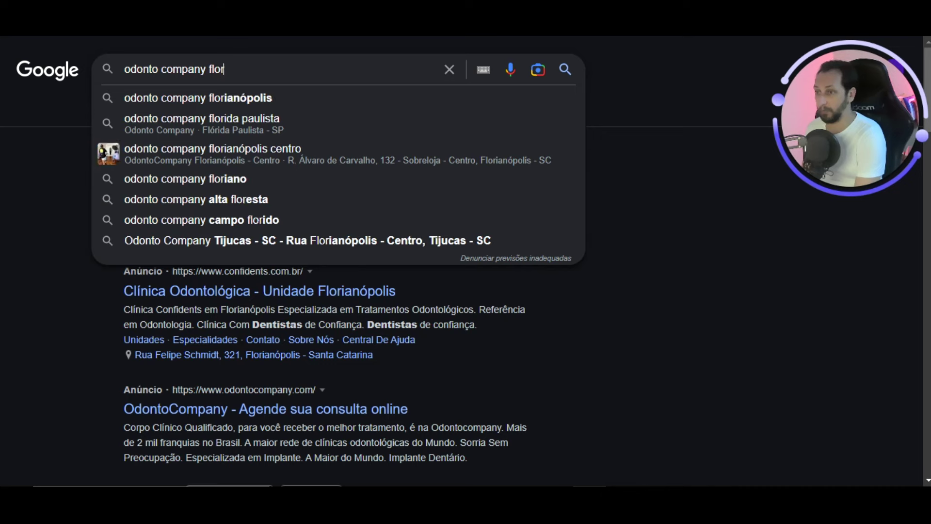
key("Down")
key("Return")
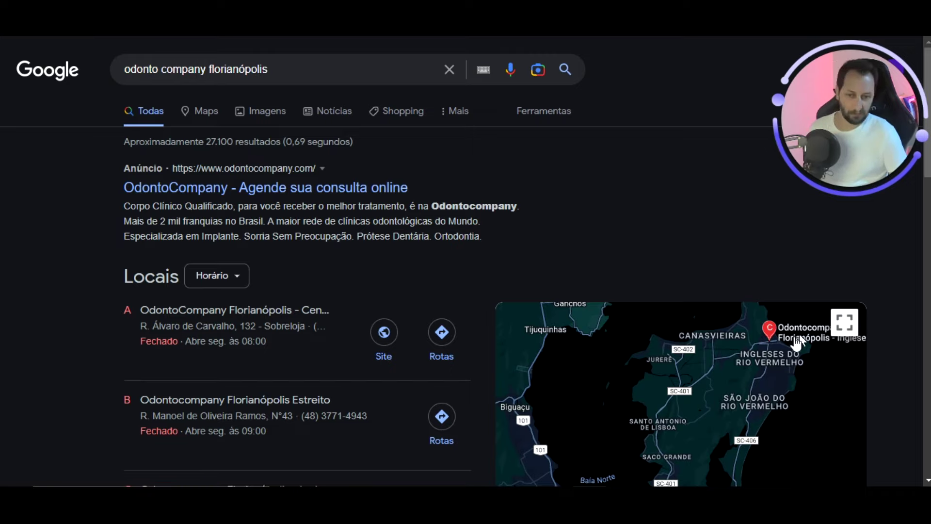
Examine the OdontoCompany ad, its Florianópolis locations on the map and in the listings, and the organic results below them
scroll(736, 415, "down", 3)
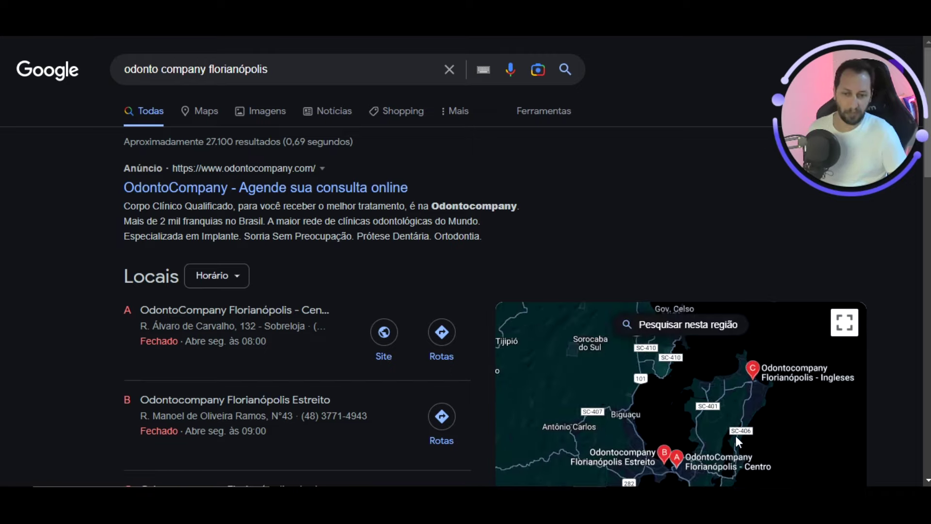
left_click_drag(719, 440, 719, 418)
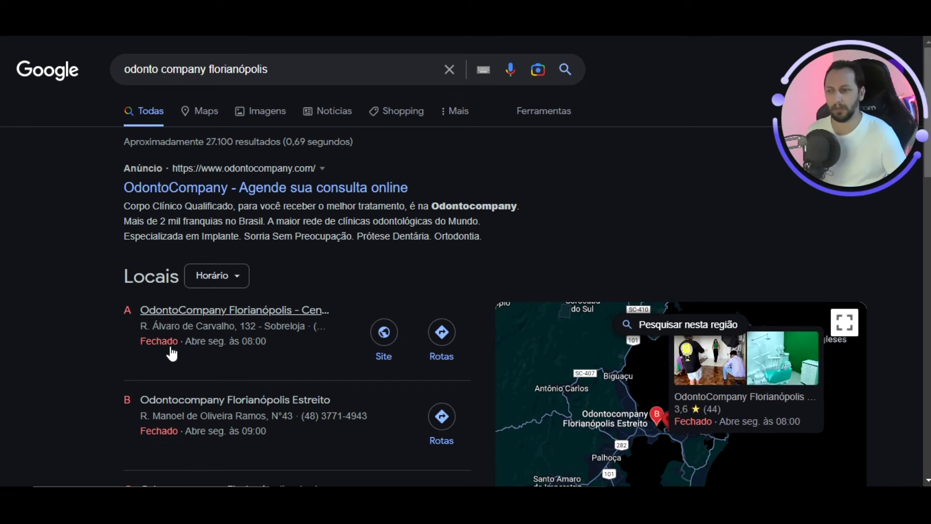
scroll(373, 376, "down", 3)
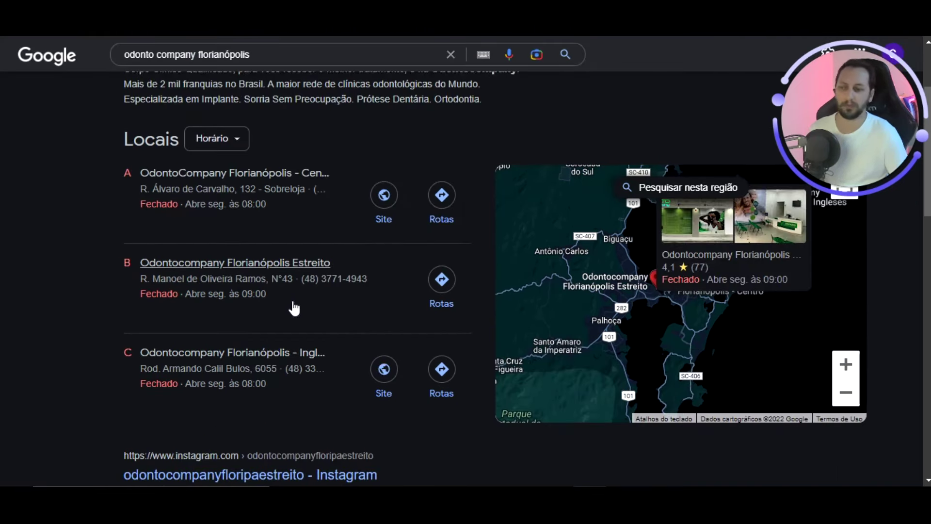
scroll(319, 285, "up", 3)
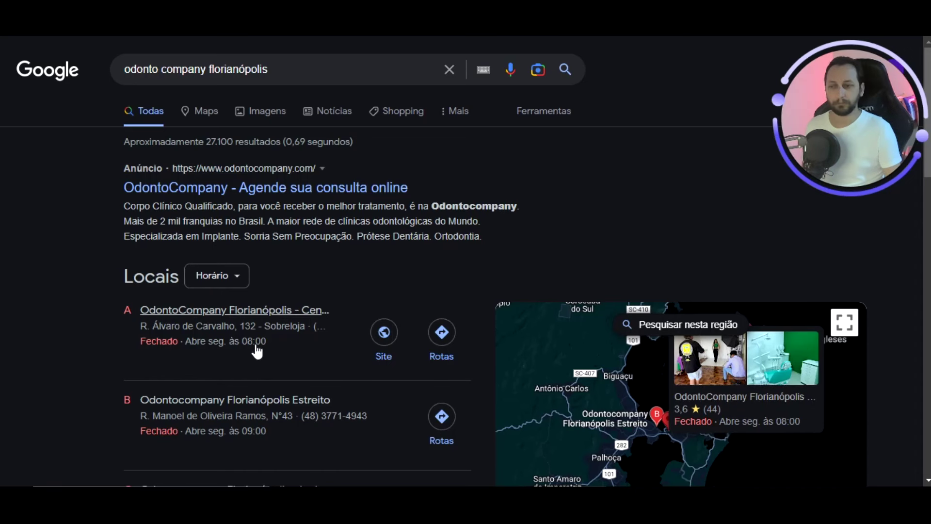
scroll(266, 274, "down", 3)
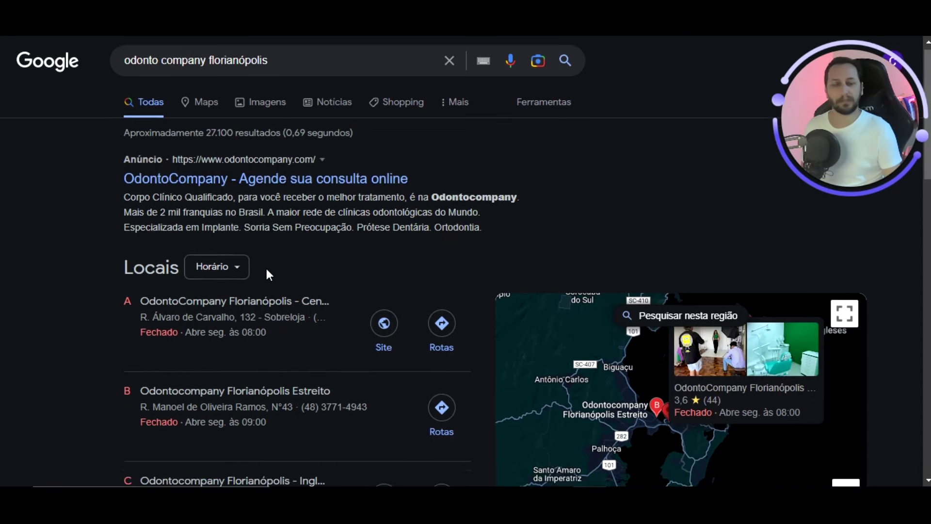
scroll(312, 197, "down", 3)
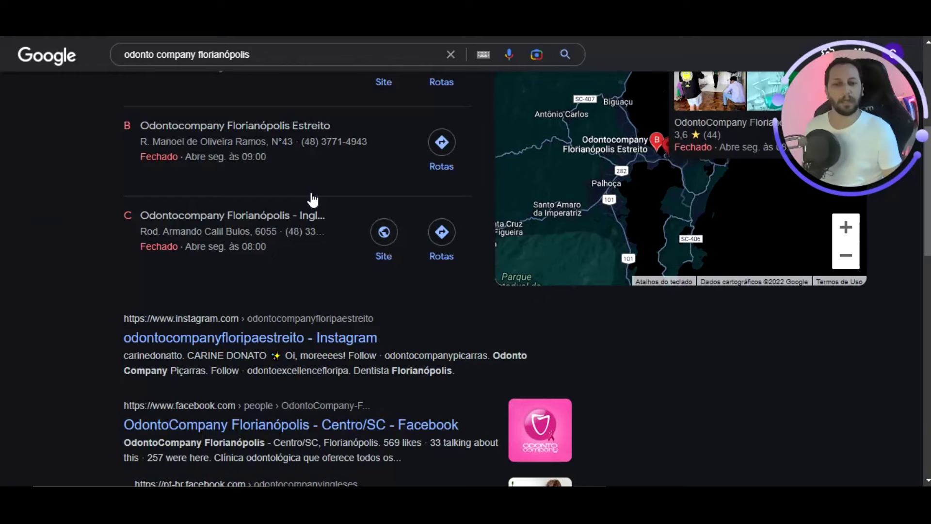
Search Google for "curso de informática" using the matching suggestion
scroll(311, 197, "up", 6)
left_click(333, 67)
left_click_drag(333, 68, 55, 71)
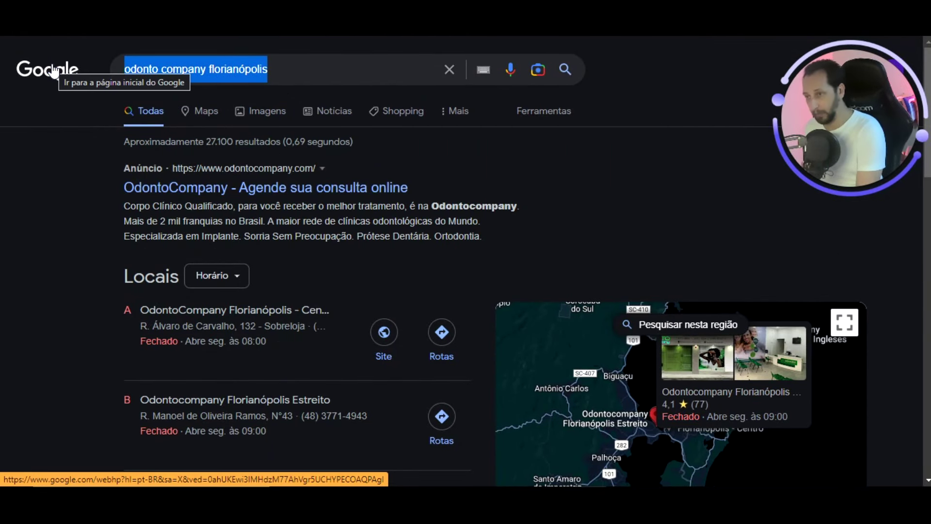
type("curso de")
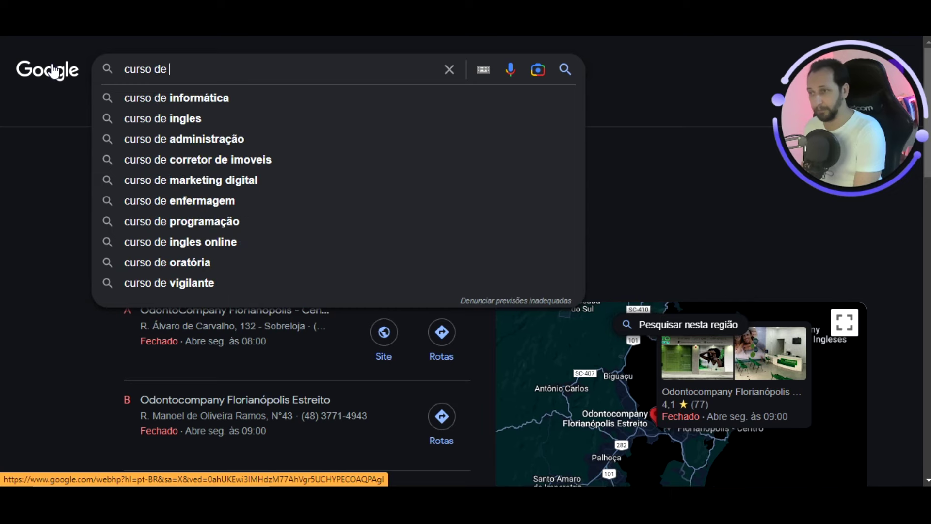
key("Down")
key("Return")
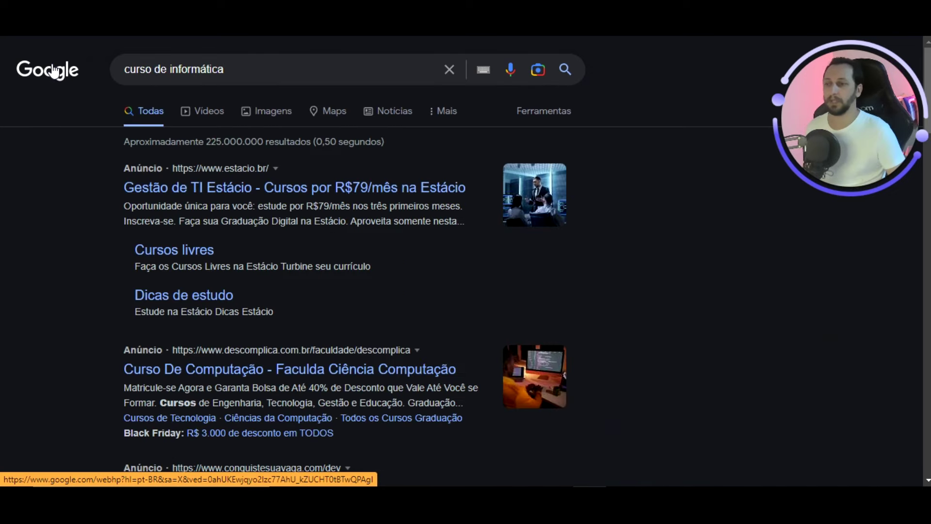
Examine the computer course ads and the local school listings with their map previews in the "curso de informática" results
scroll(506, 242, "down", 7)
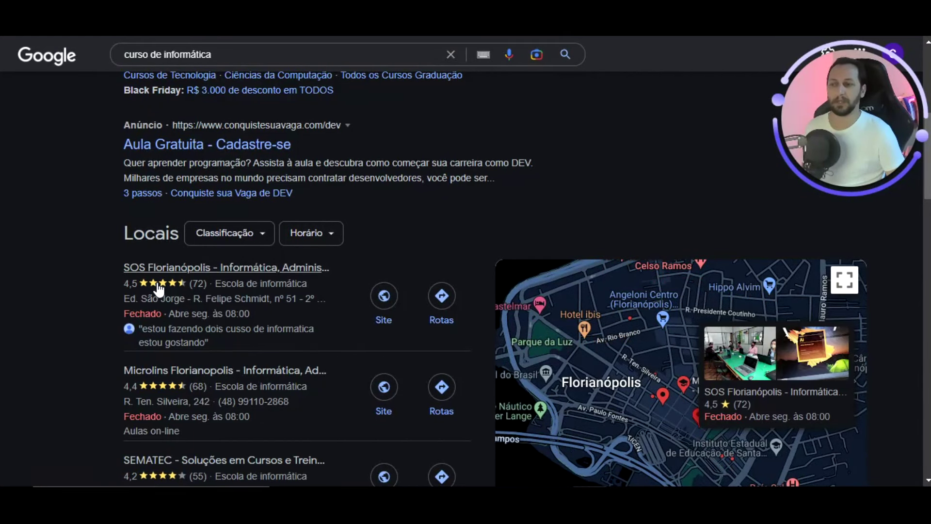
mouse_move(175, 399)
mouse_move(308, 330)
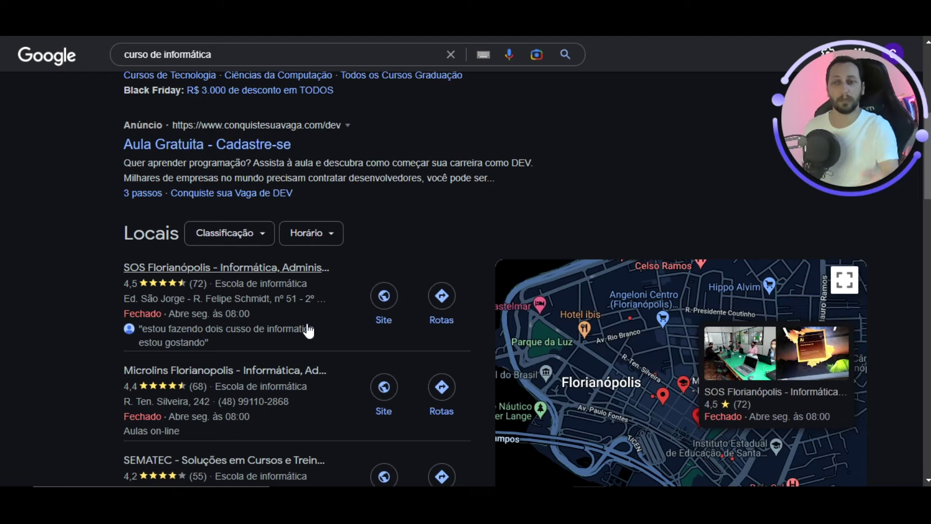
mouse_move(206, 375)
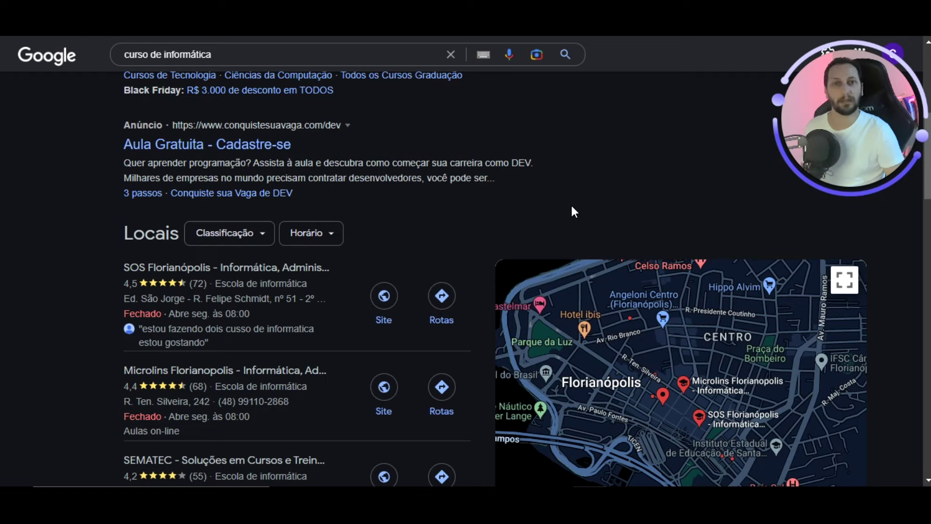
mouse_move(152, 338)
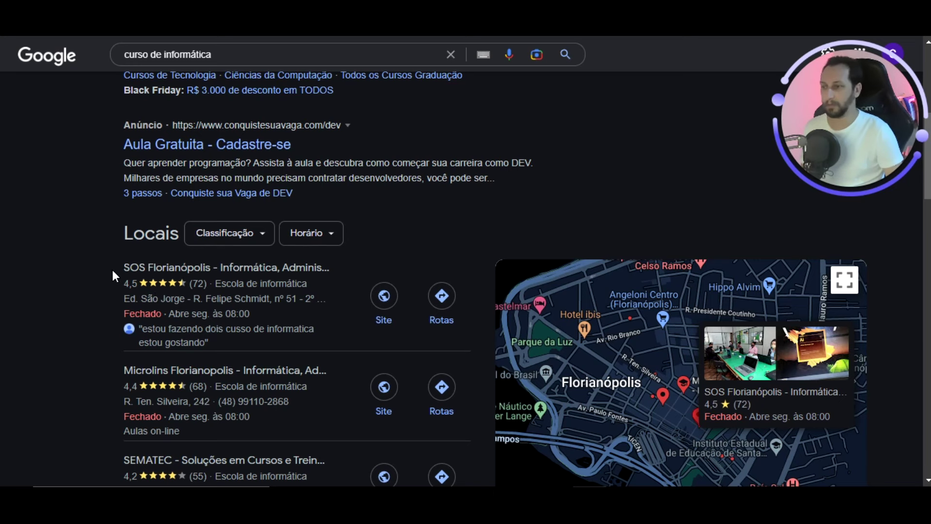
scroll(162, 357, "down", 2)
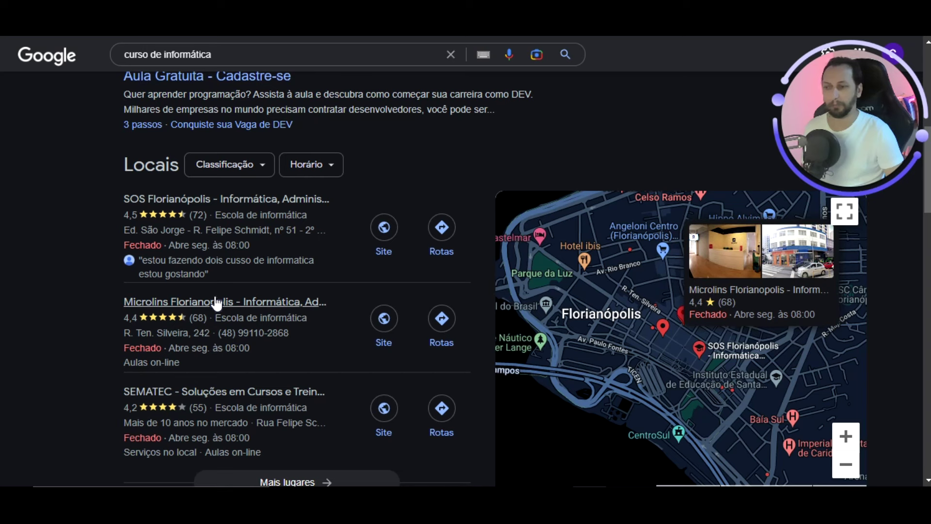